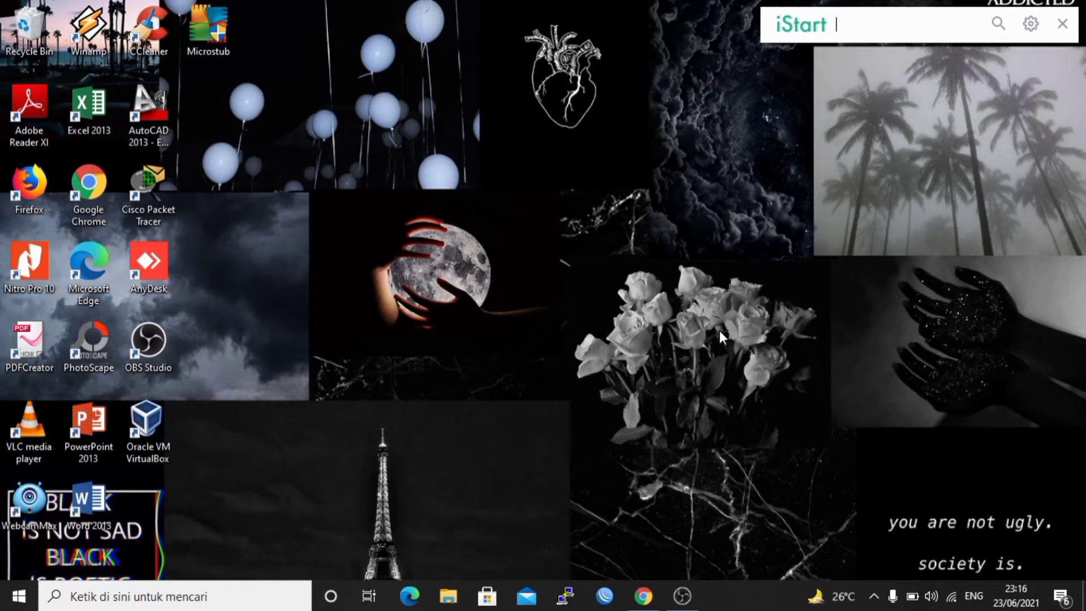
Launch WinBox from the taskbar so it discovers the RB941-2nD router.
click(605, 596)
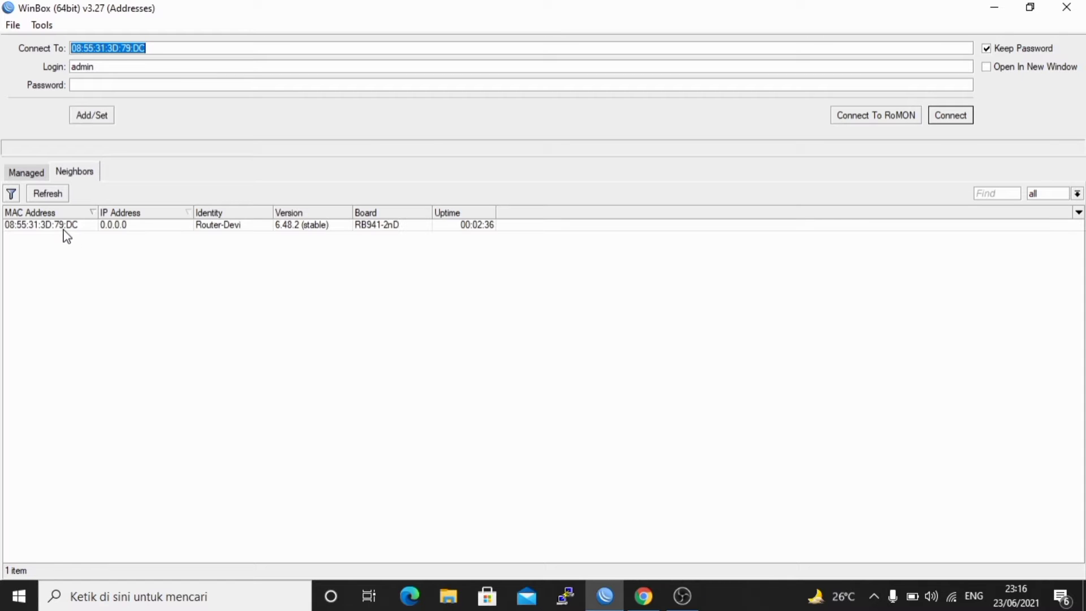
Select the RB941-2nD router by its MAC address and connect as admin.
click(64, 226)
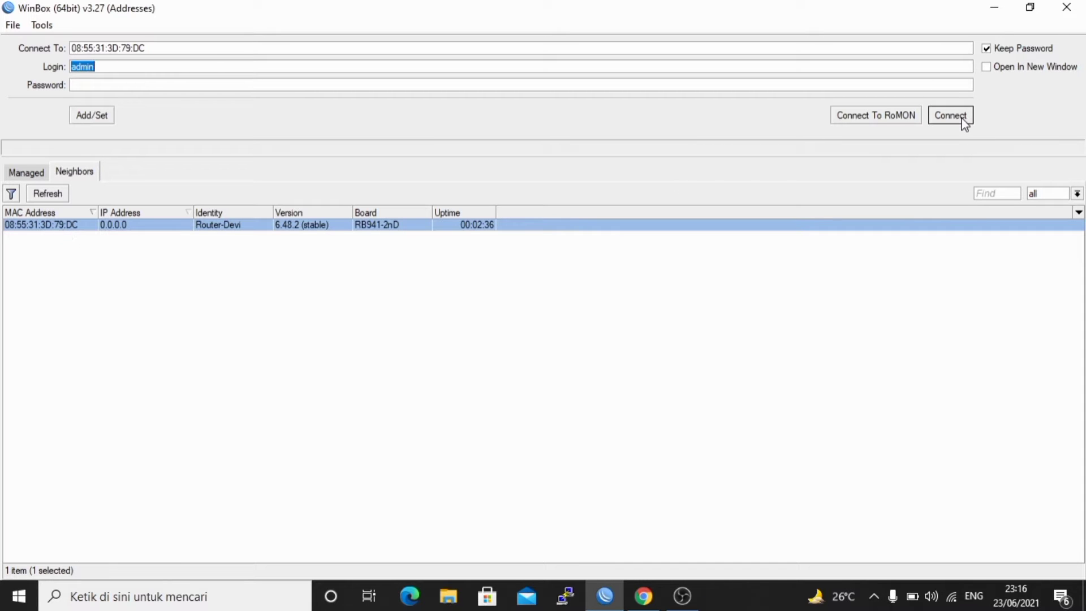
click(963, 120)
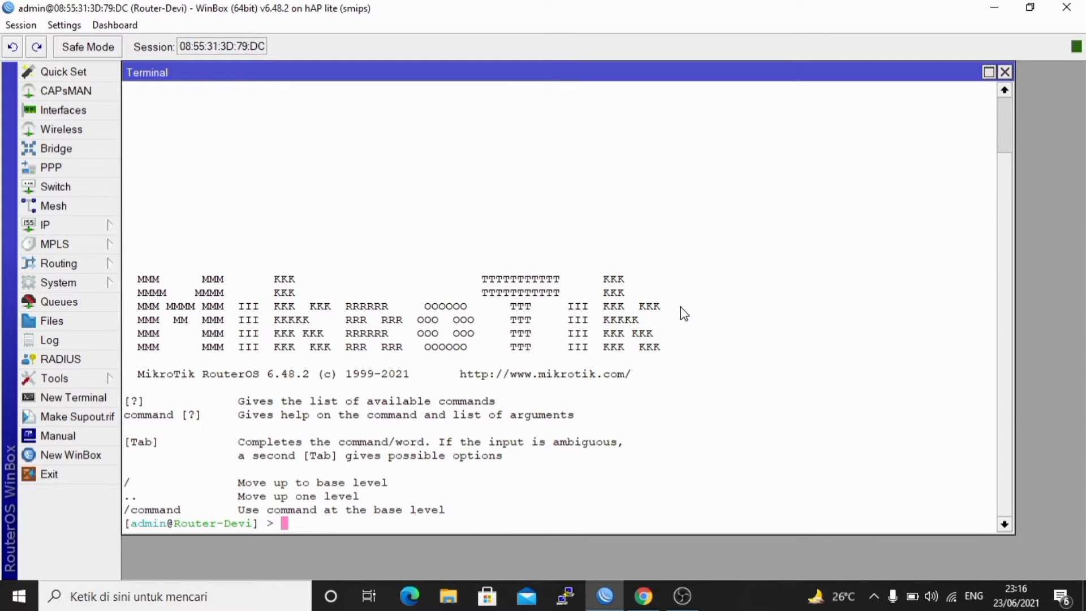
List the router's interfaces with 'interface print' in the Terminal.
text(in)
key(Tab)
text(o)
key(BackSpace)
text(p)
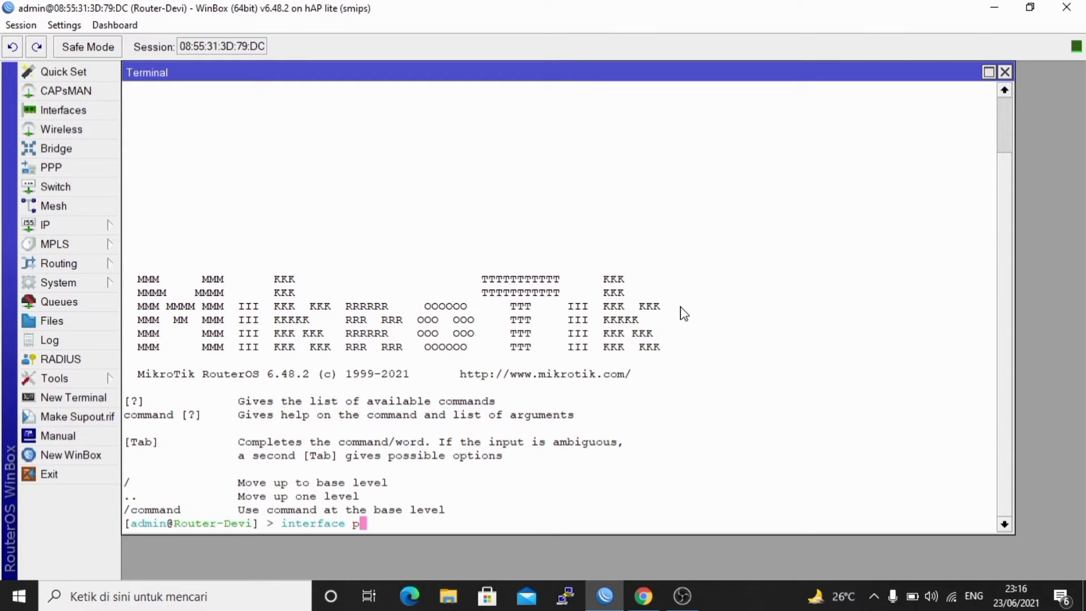
text(r)
key(Tab)
key(Return)
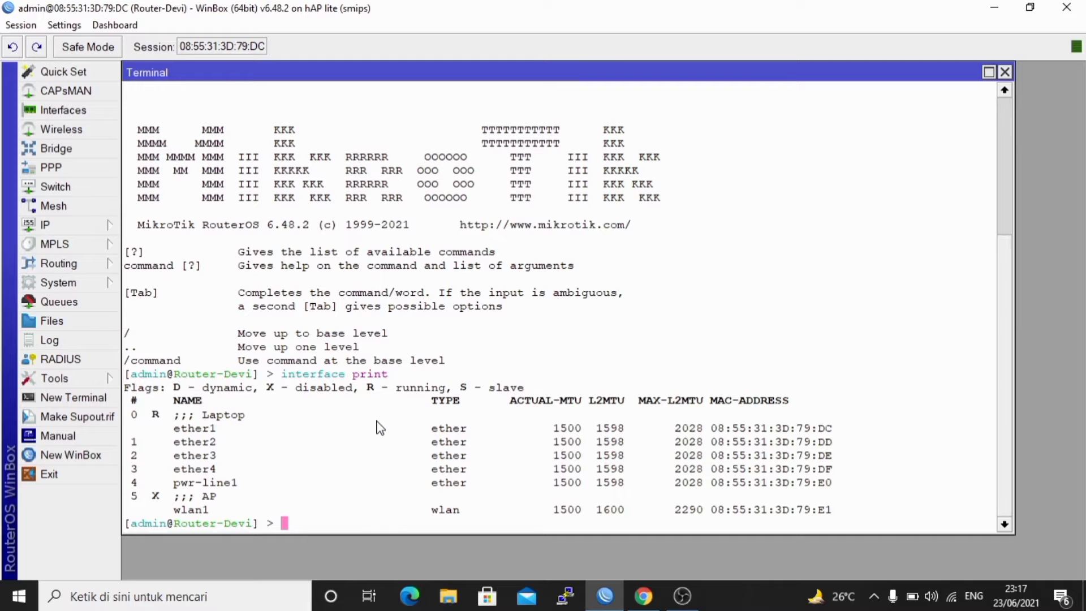
Enable wlan1 and list the interfaces again to confirm it is no longer disabled.
key(Return)
text(in)
key(Tab)
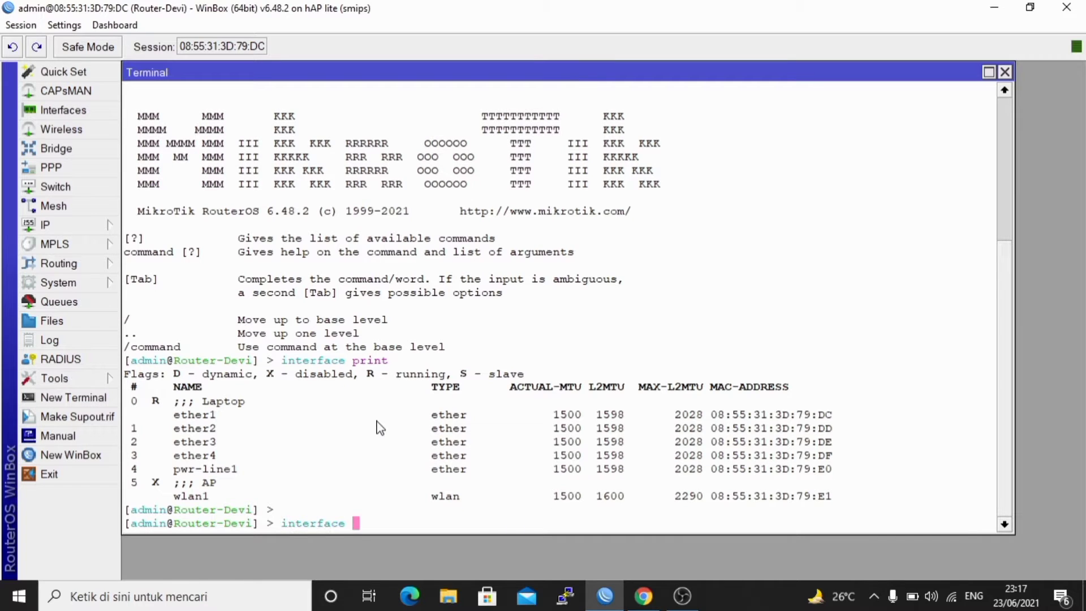
text(en)
key(Tab)
text(wl)
key(Tab)
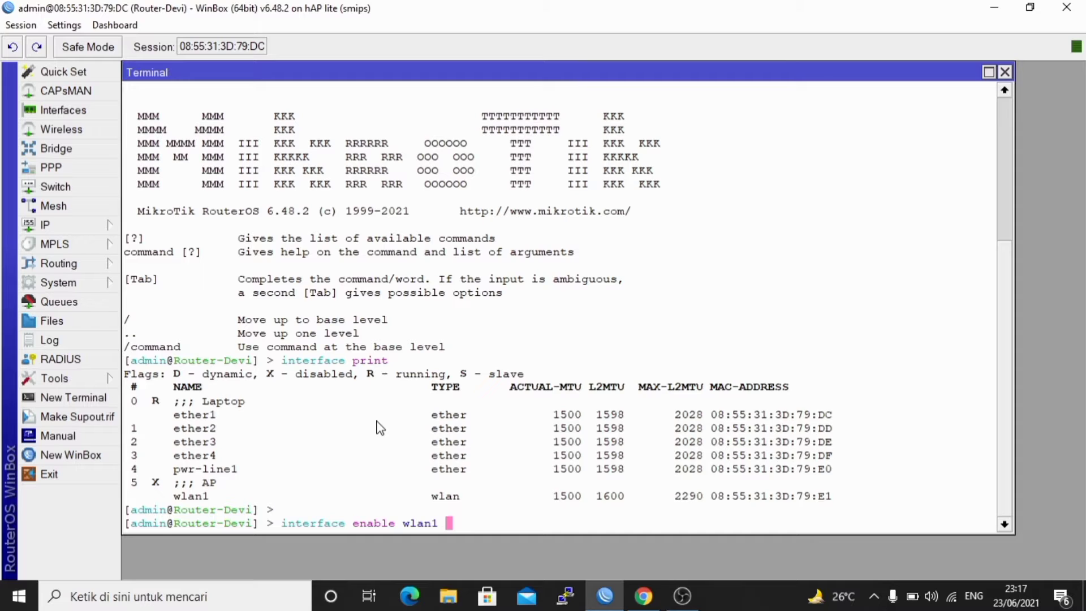
key(Return)
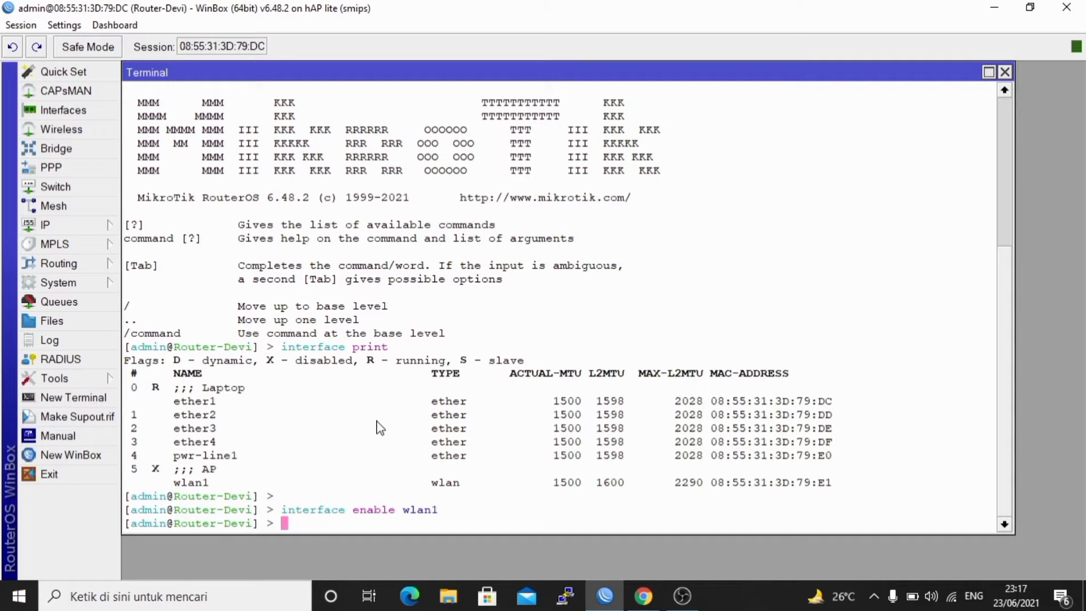
text(interface print)
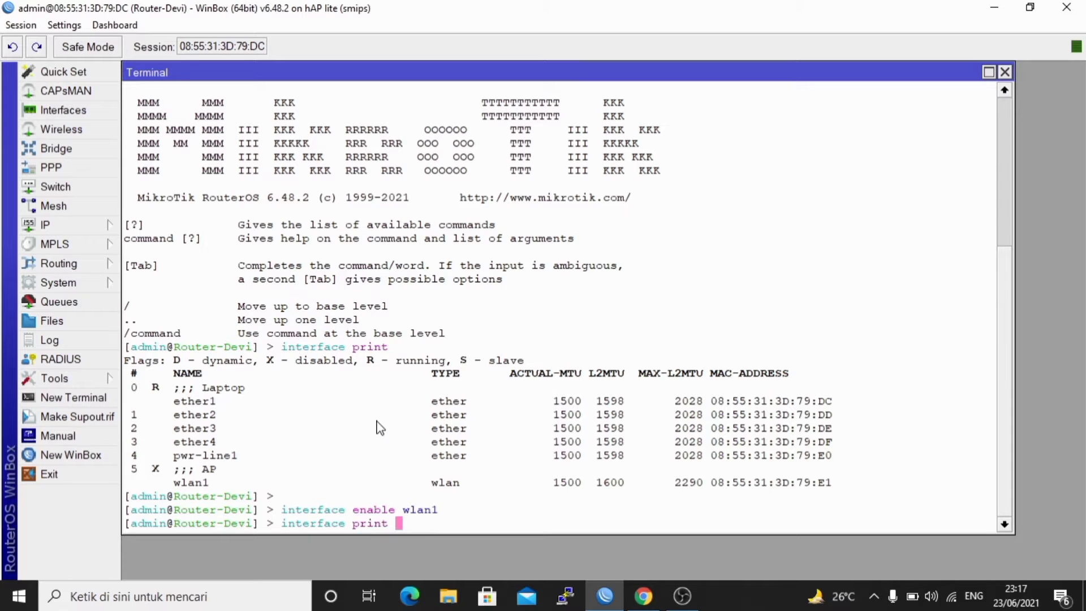
key(Return)
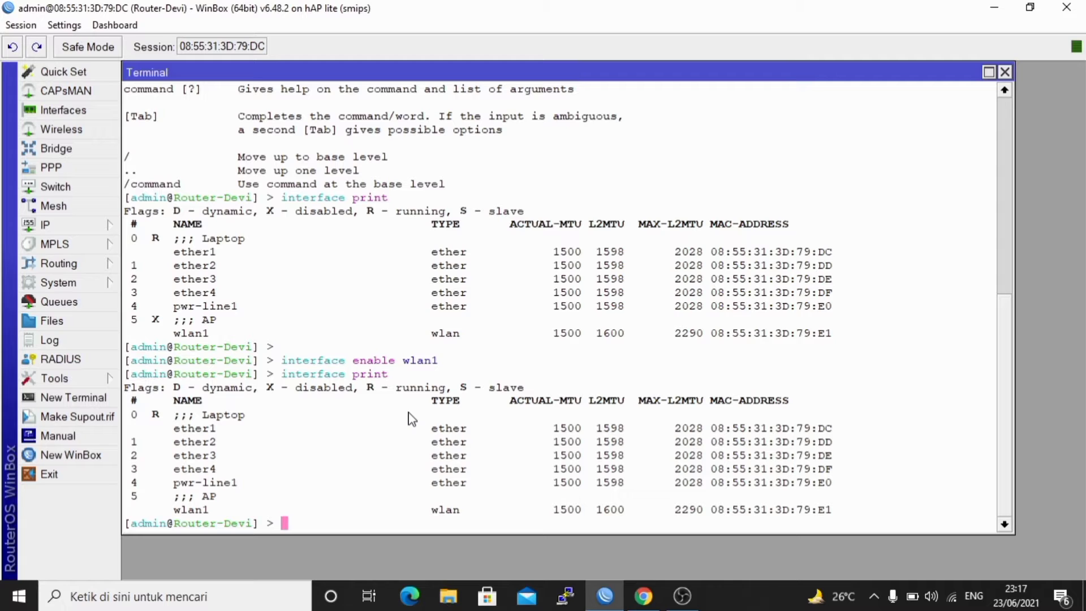
Start a security profile named deviani using dynamic-keys with WPA-PSK and WPA2-PSK authentication.
text(interface wireless )
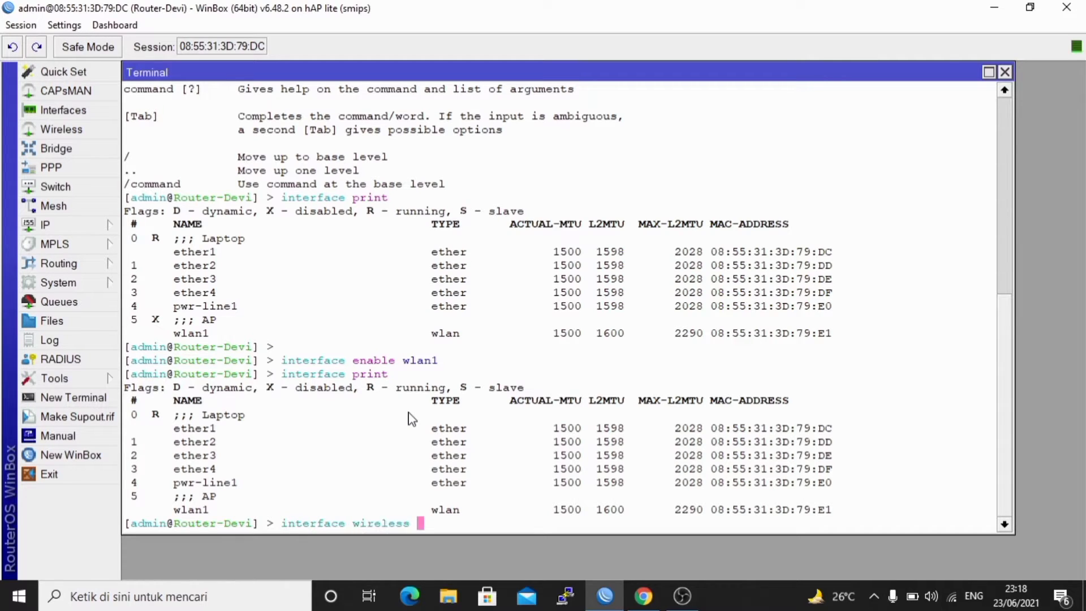
text(sec)
key(Tab)
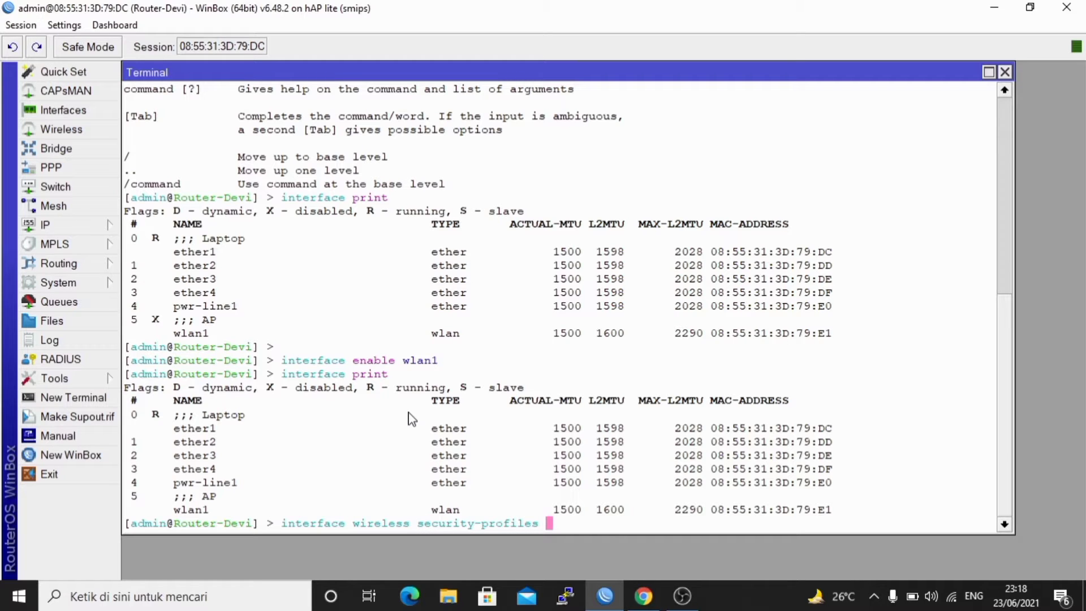
text(add name=devia)
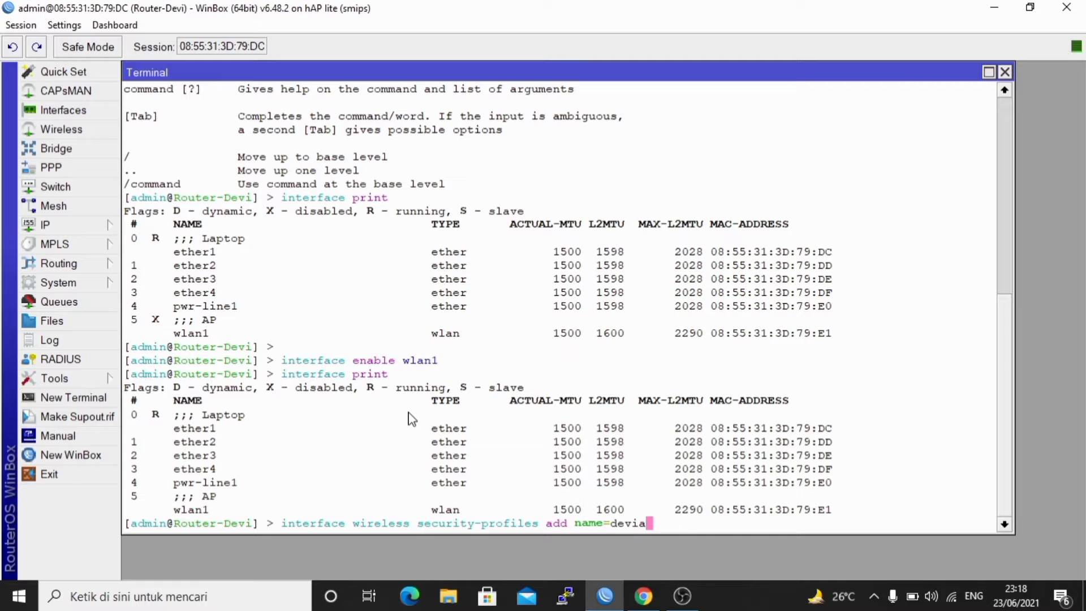
text(ni mode=d)
key(Tab)
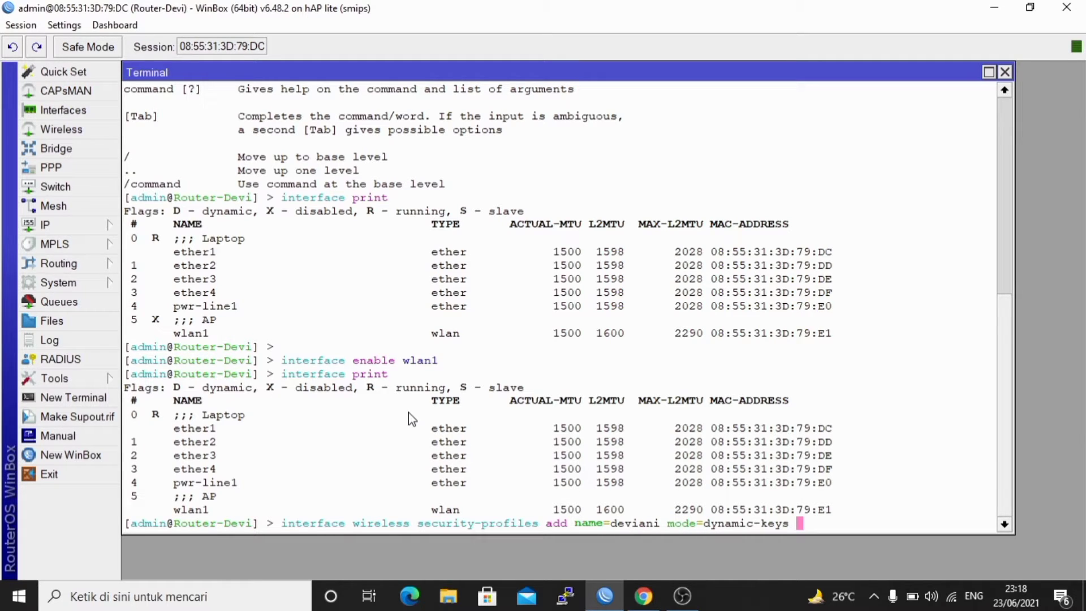
text(auth)
key(Tab)
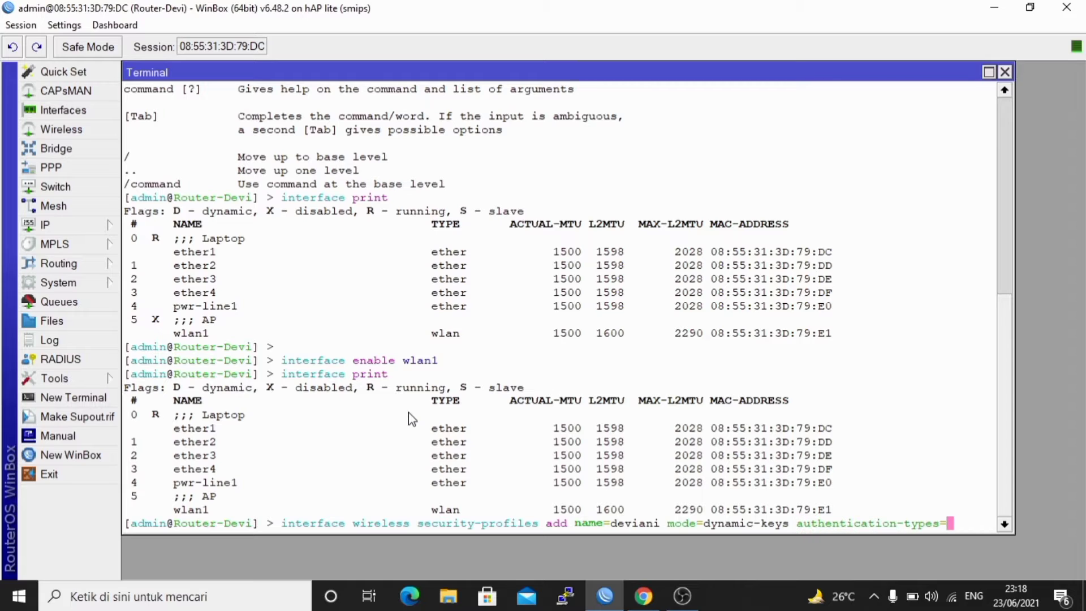
text(wpa)
text(p)
key(Tab)
key(BackSpace)
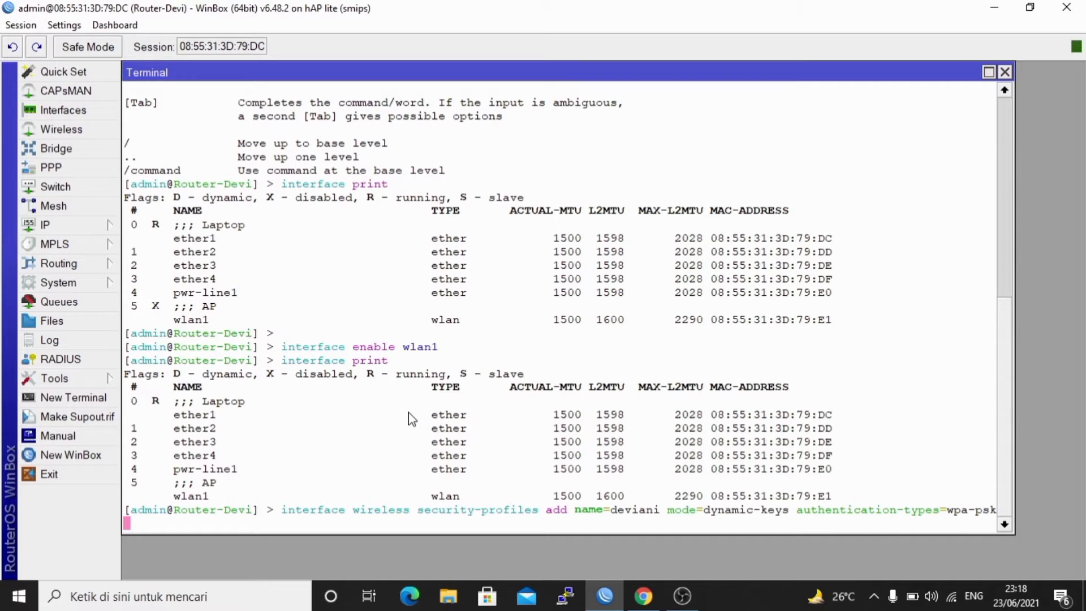
text(,wpa2-)
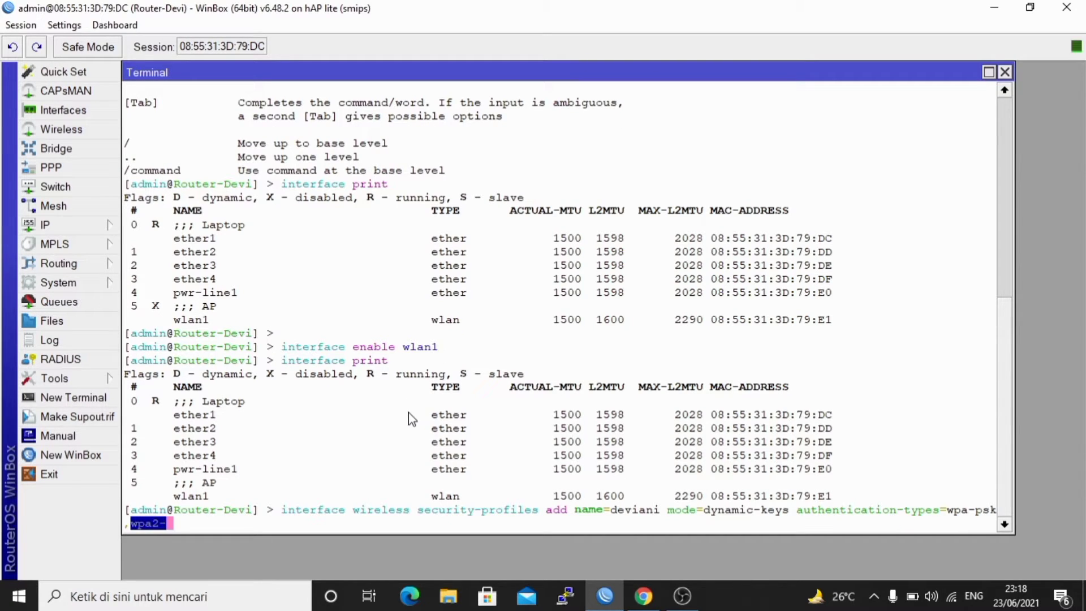
key(Tab)
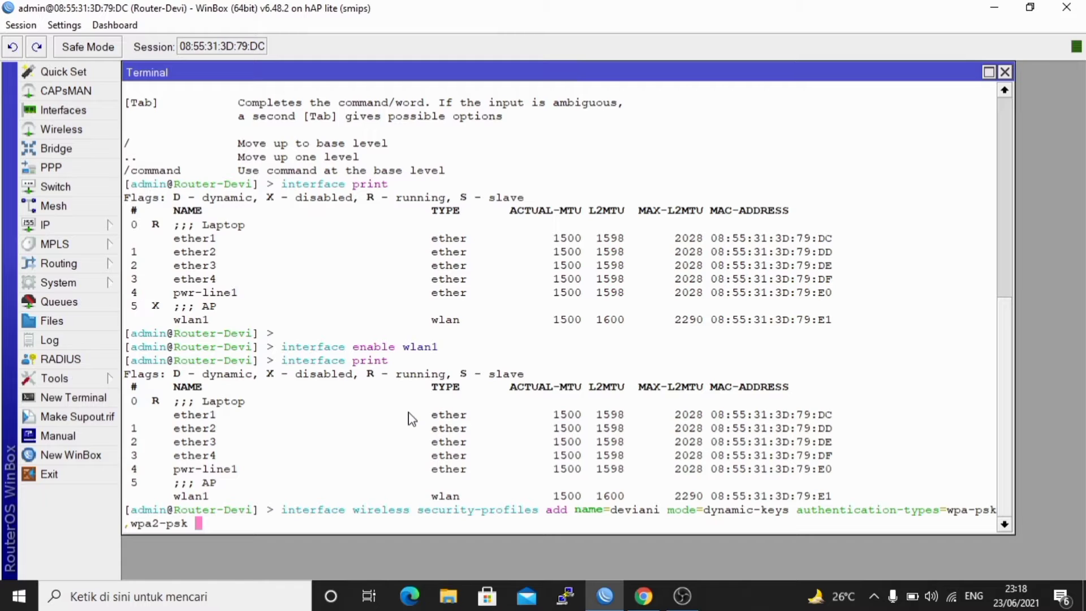
Add AES-CCM and TKIP unicast and group ciphers plus the WPA/WPA2 pre-shared keys, creating the profile.
key(Tab)
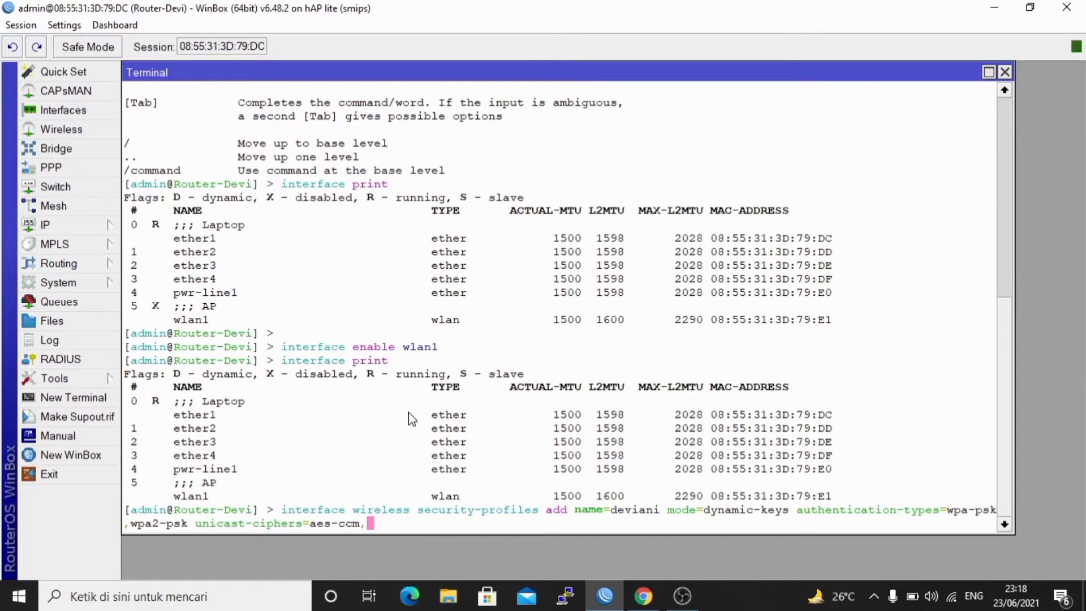
key(Tab)
key(Tab)
key(Tab)
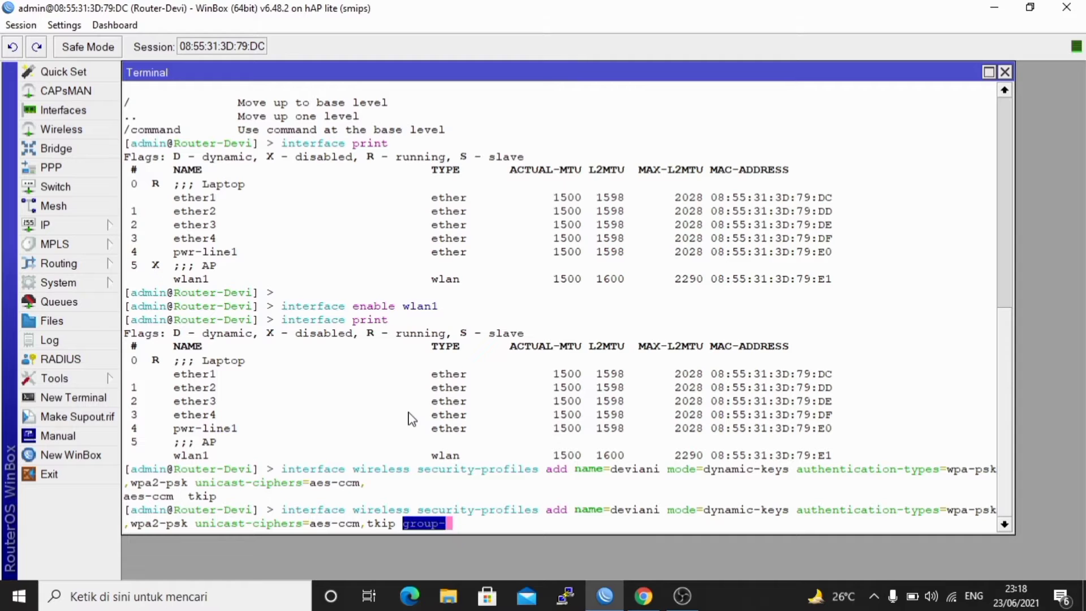
key(Tab)
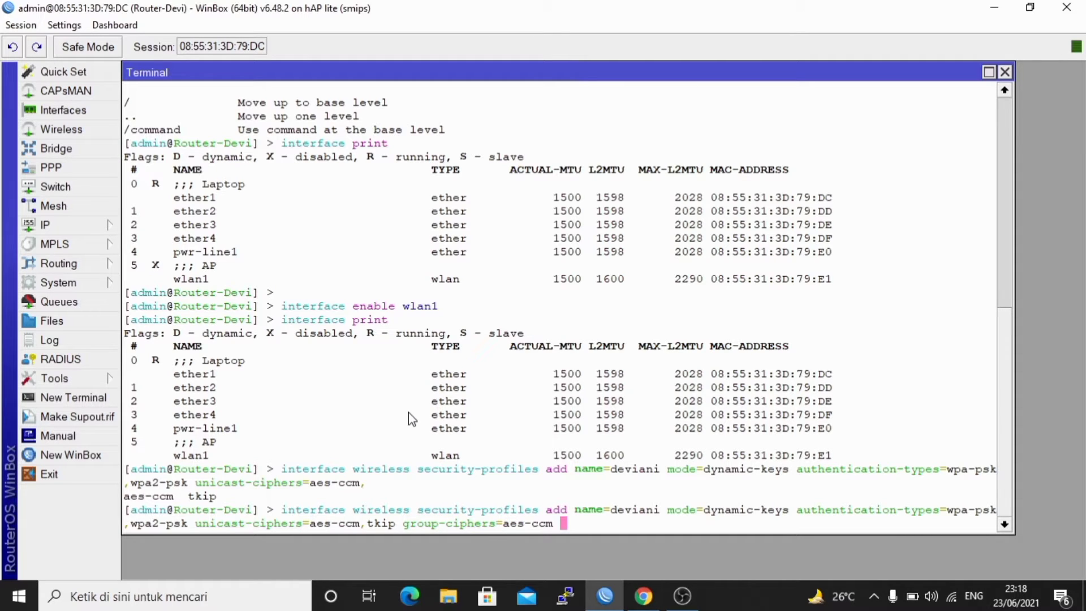
key(BackSpace)
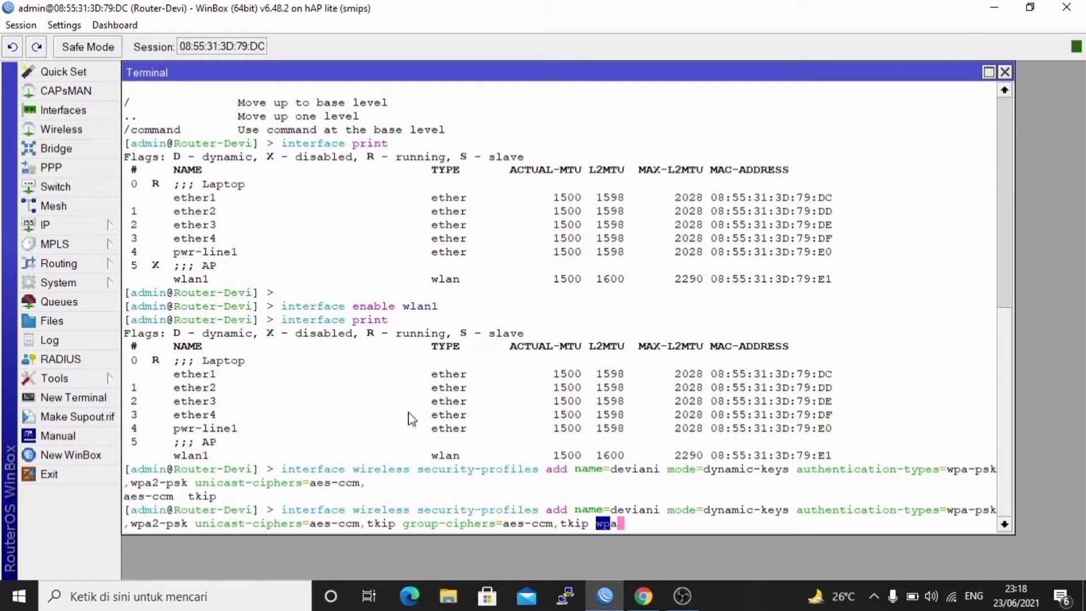
key(Tab)
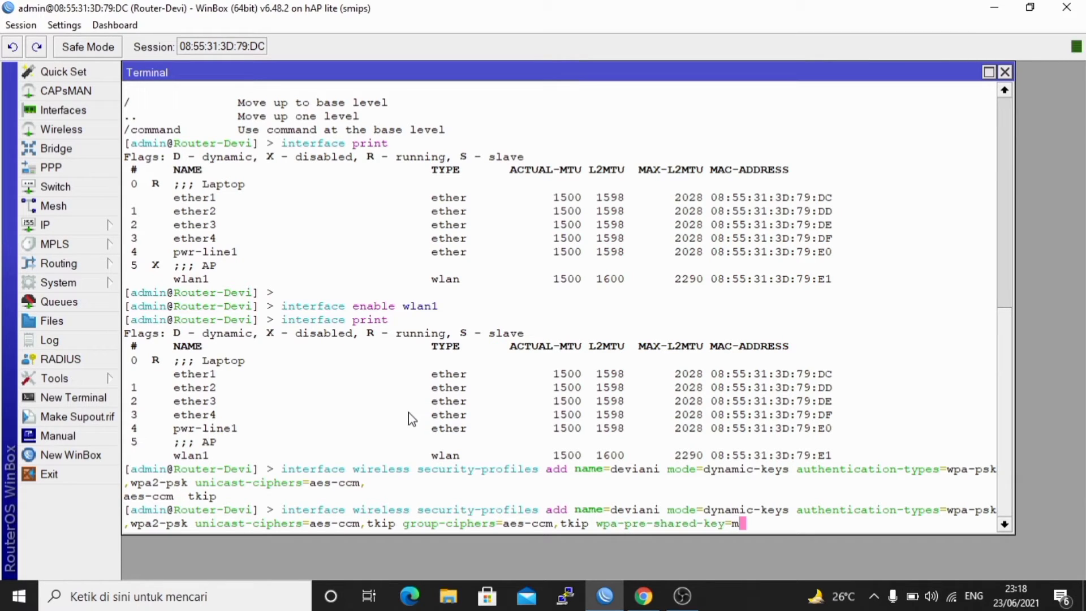
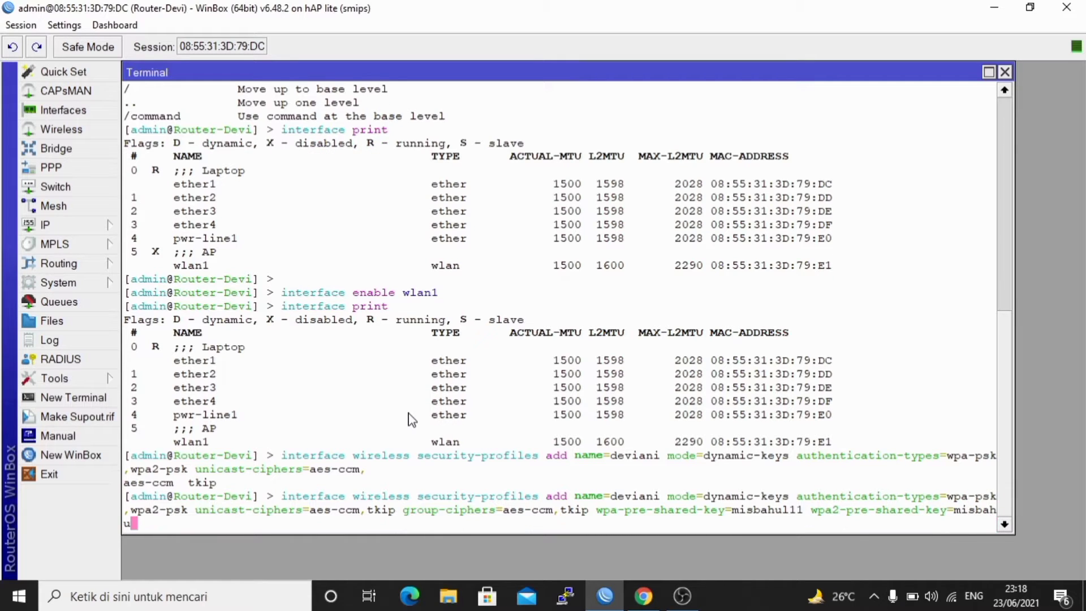
key(Return)
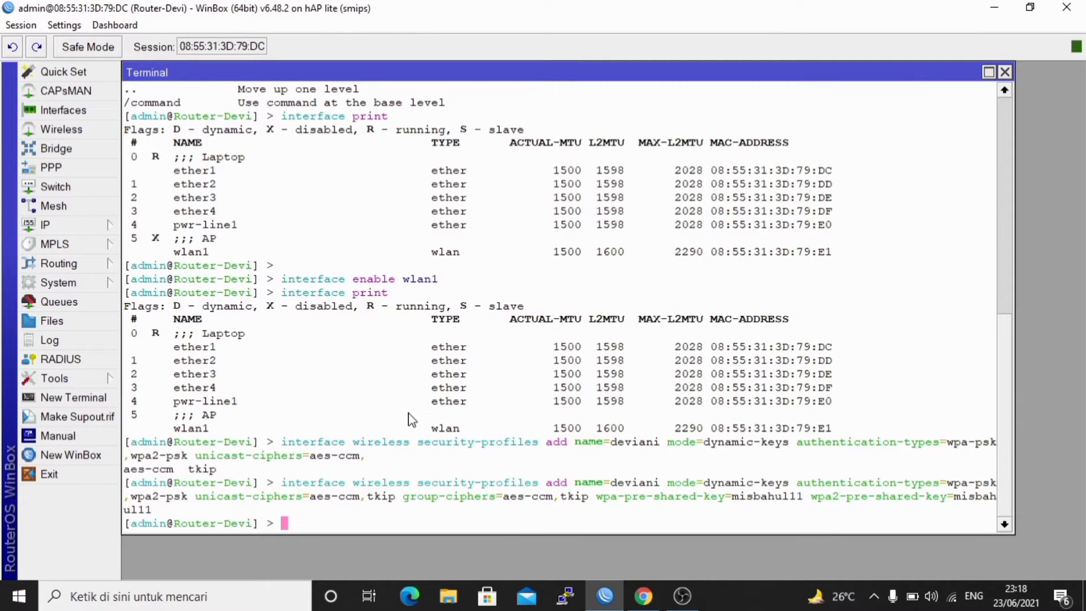
List the wireless security profiles to verify deviani exists.
text(interface )
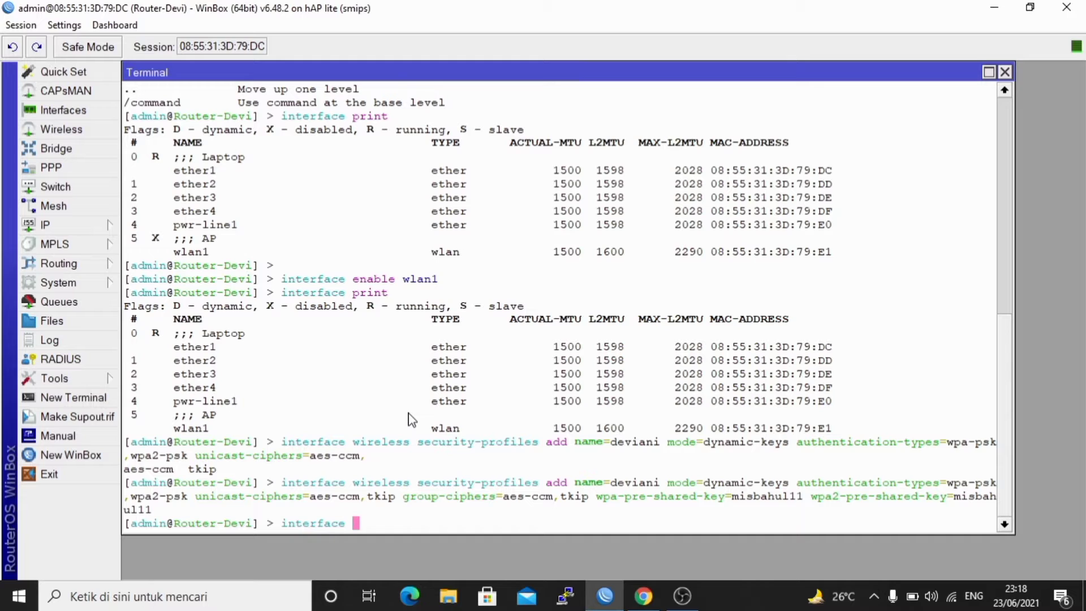
text(wireless se)
key(Tab)
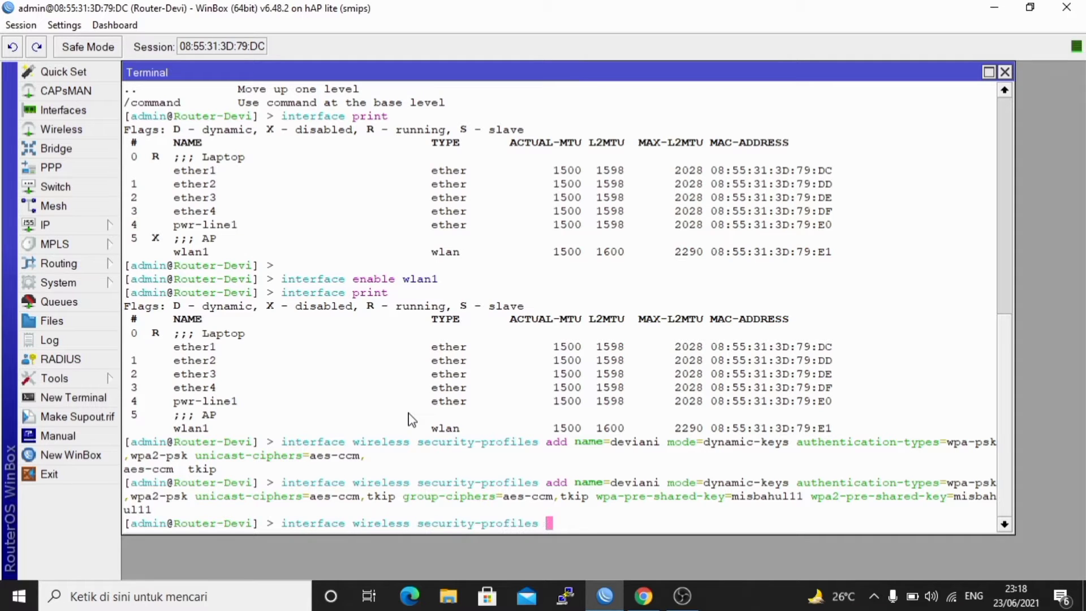
text(pr)
key(Tab)
key(Return)
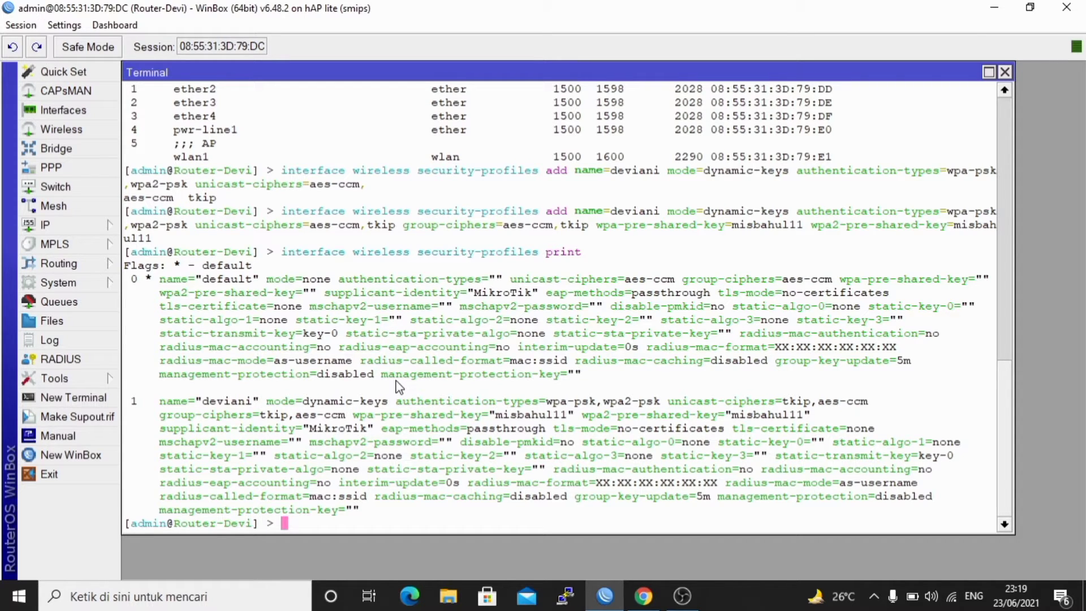
Run 'interface wireless scan wlan1' and stop it once the nearby networks are listed.
key(Return)
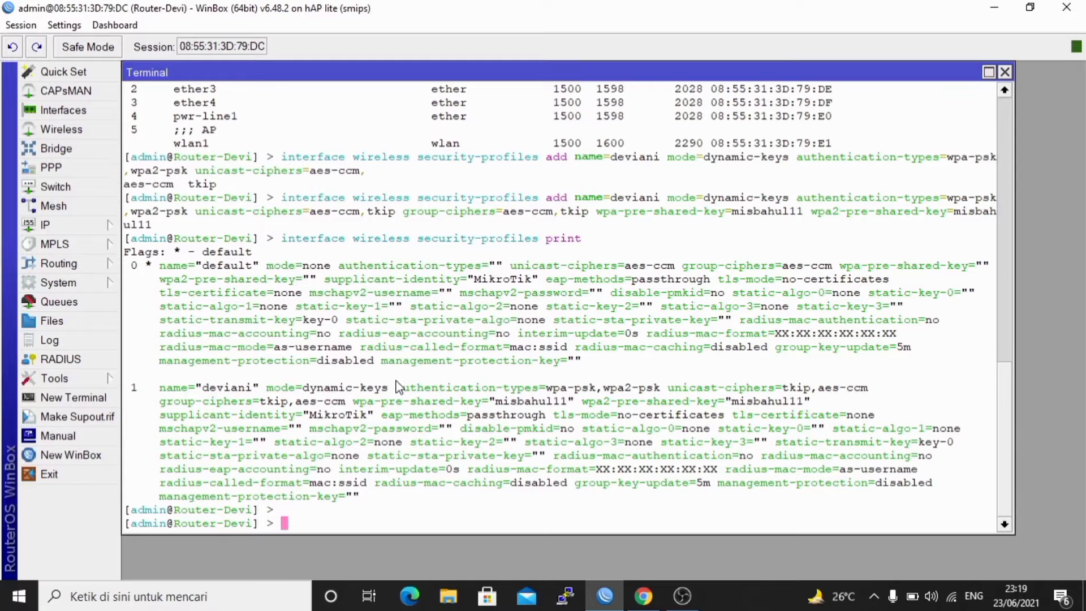
text(interface wireless s)
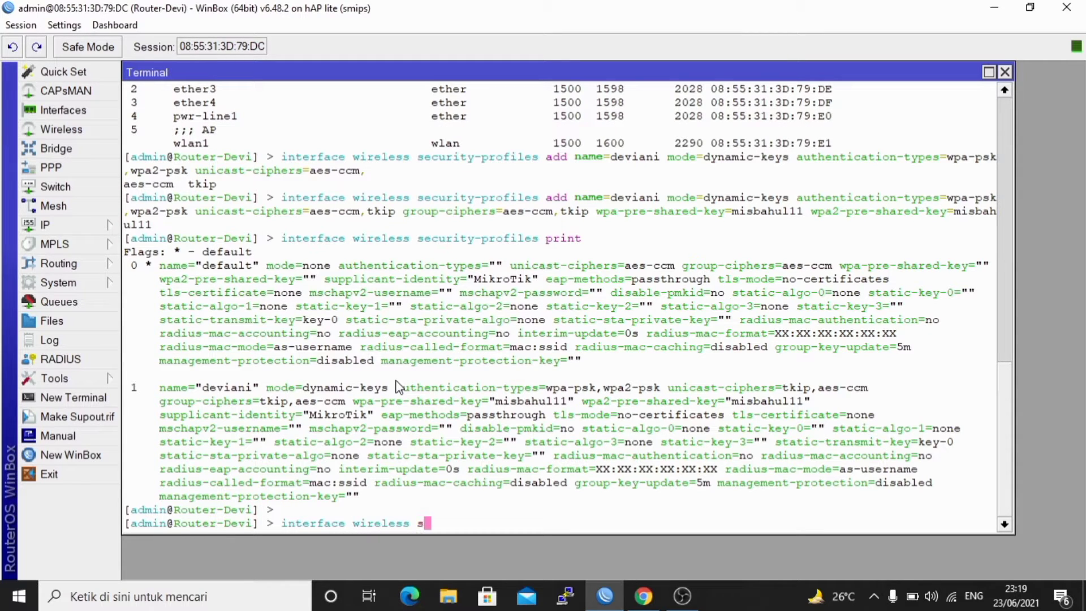
text(can wlan1)
key(Return)
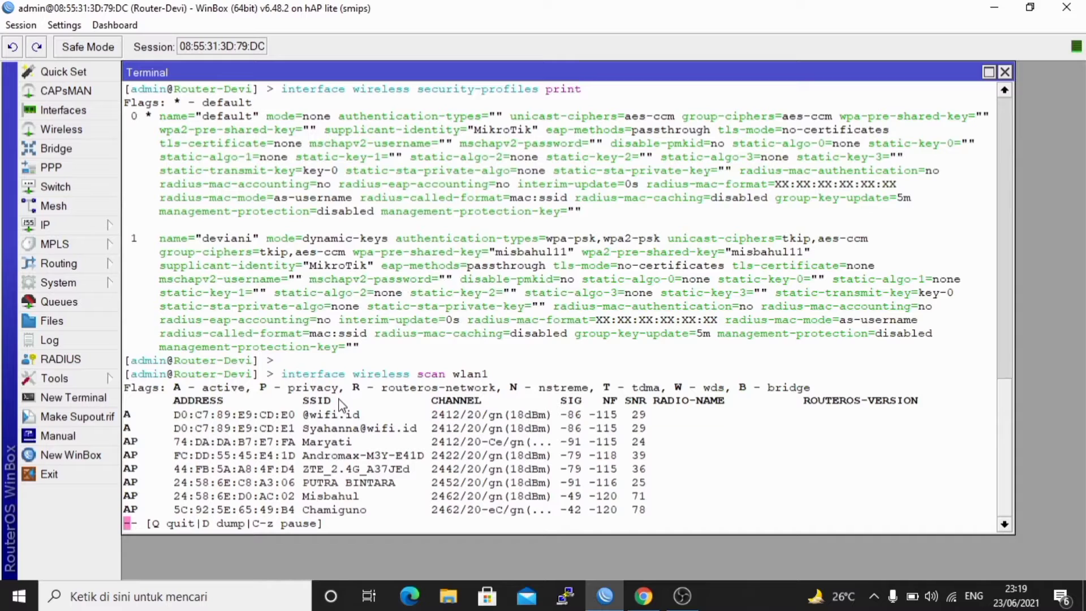
key(q)
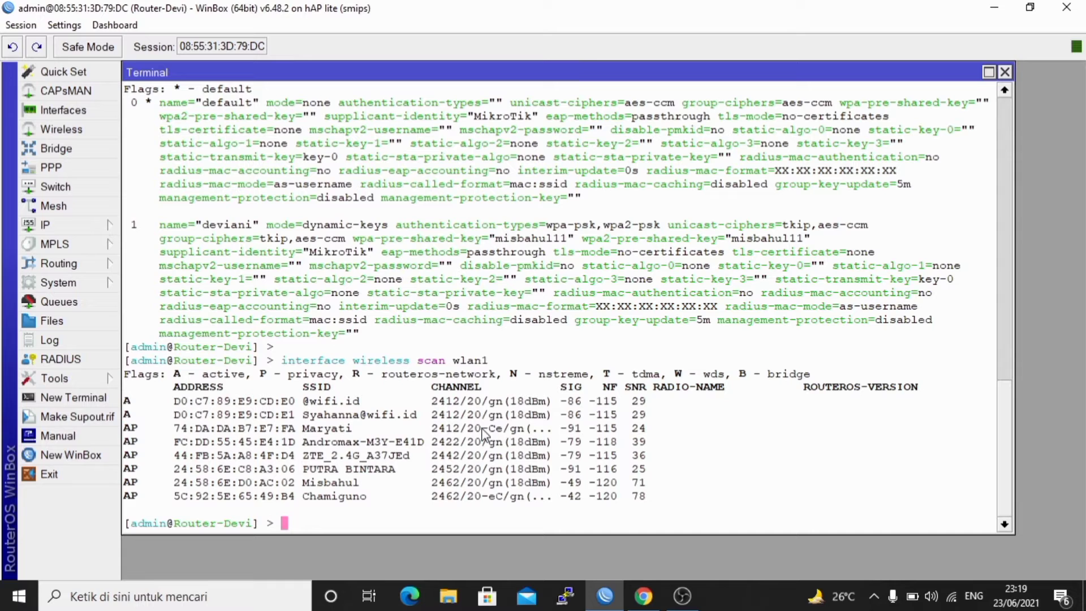
Set wlan1 to station mode on 2ghz-b/g/n with the scanned SSID and the deviani profile.
text(interface wireless )
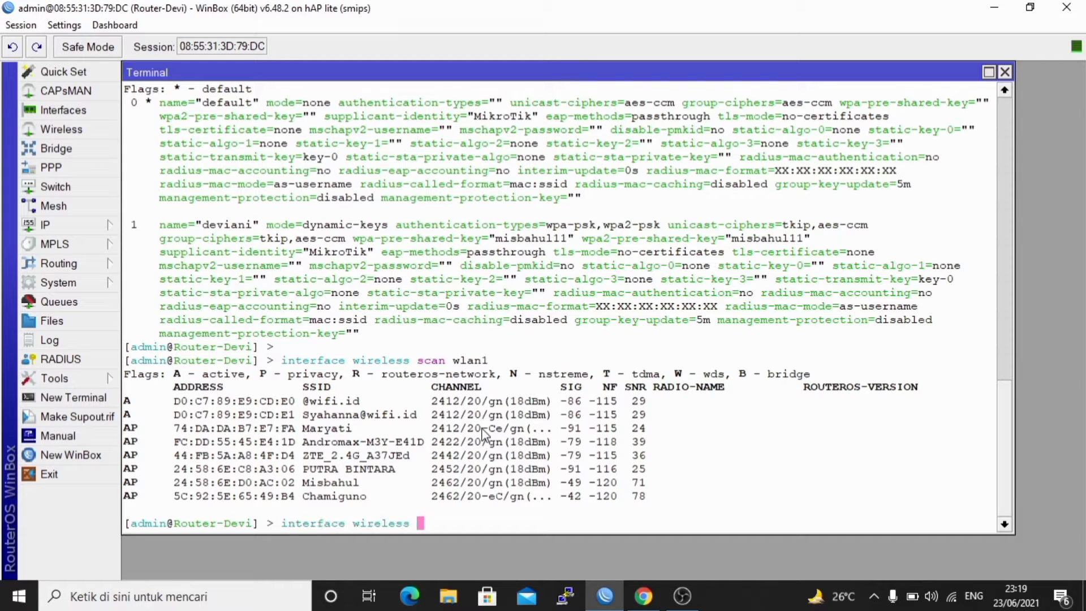
text(set wlan1 mod)
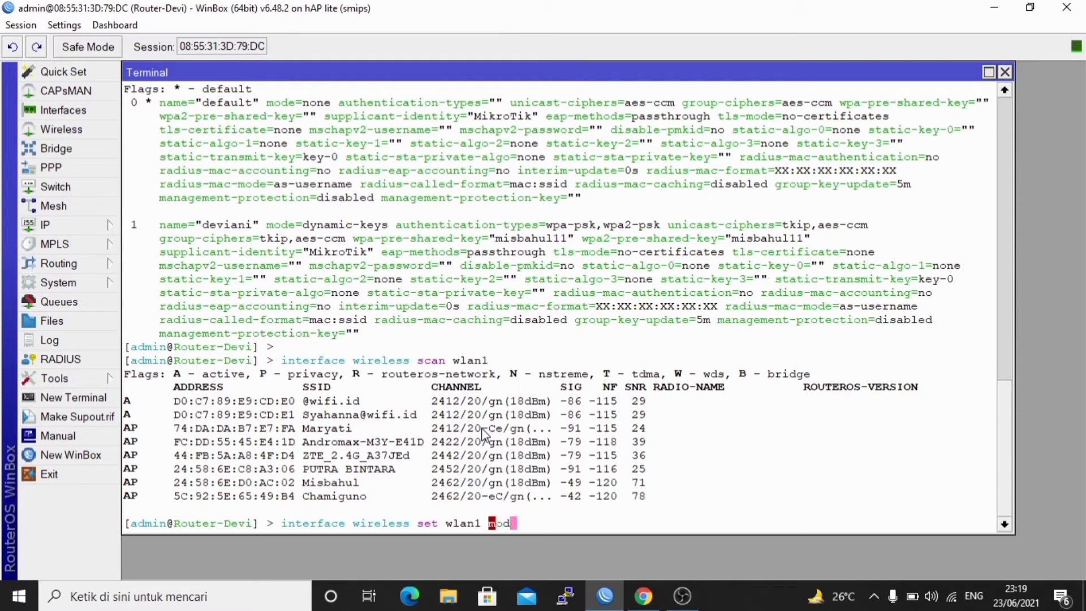
text(e=station )
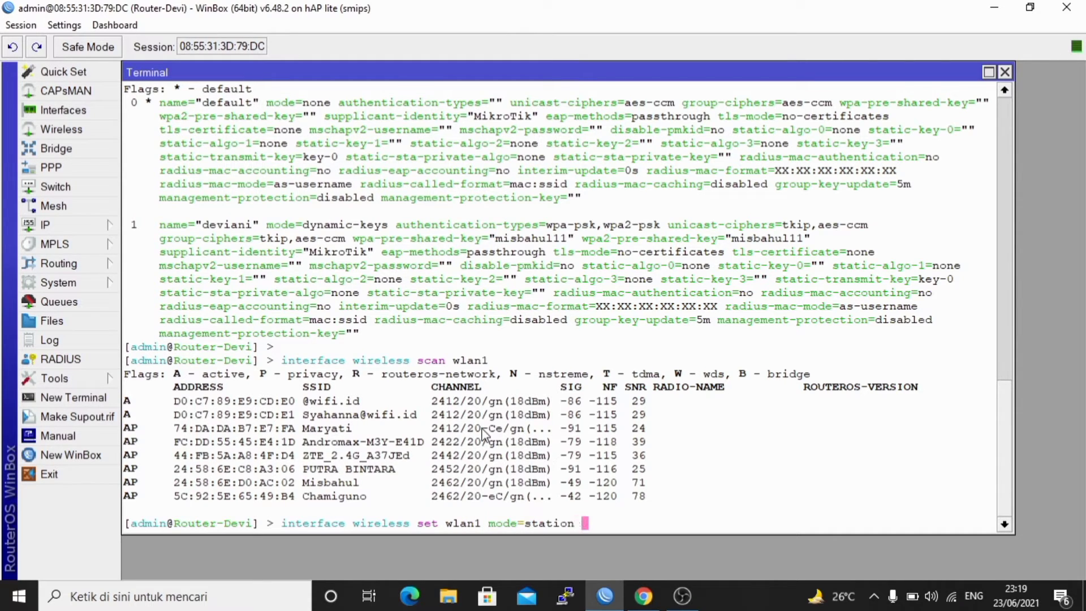
text(band=2ghz-b)
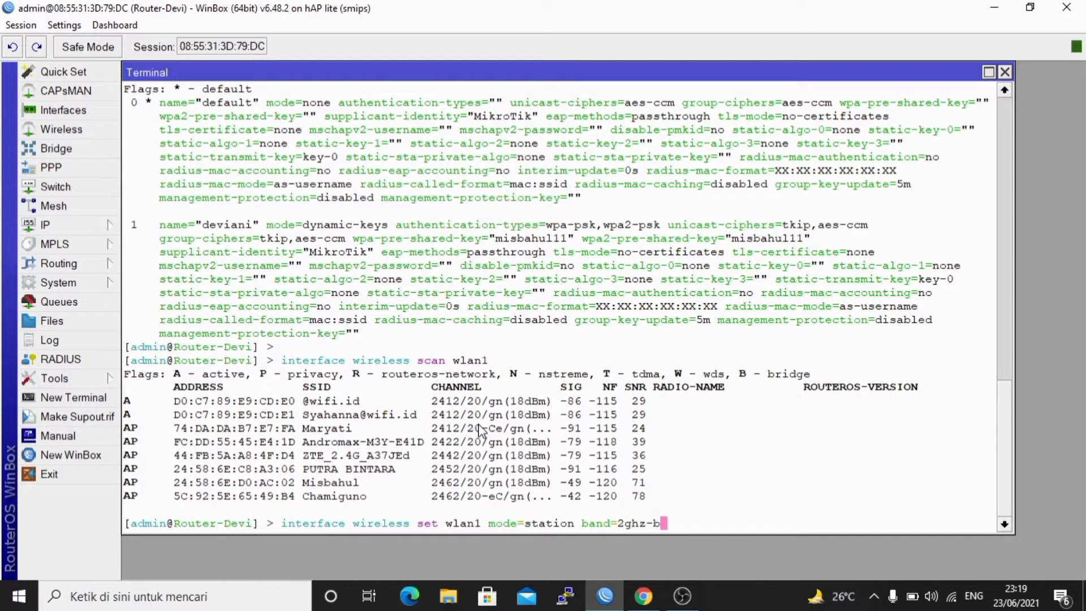
text(/g/n ssid=M)
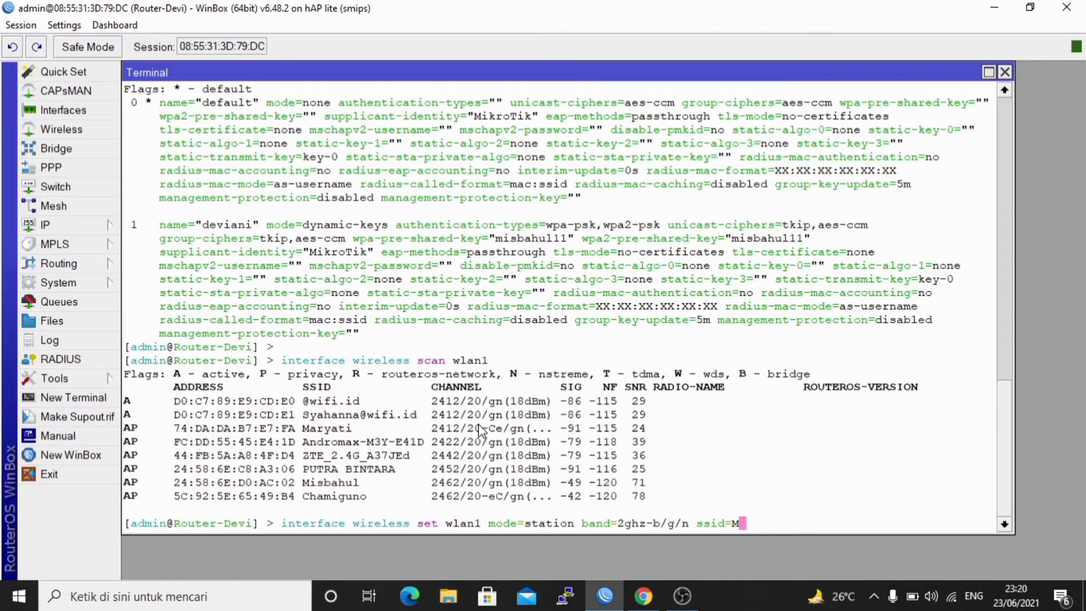
text(isbahu)
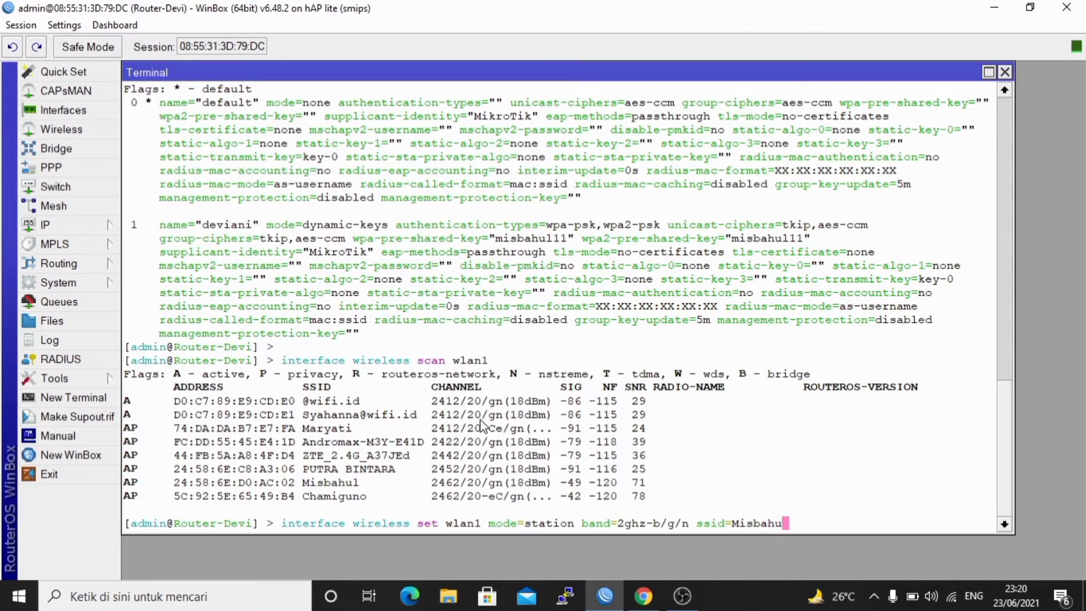
text(l secu)
key(Tab)
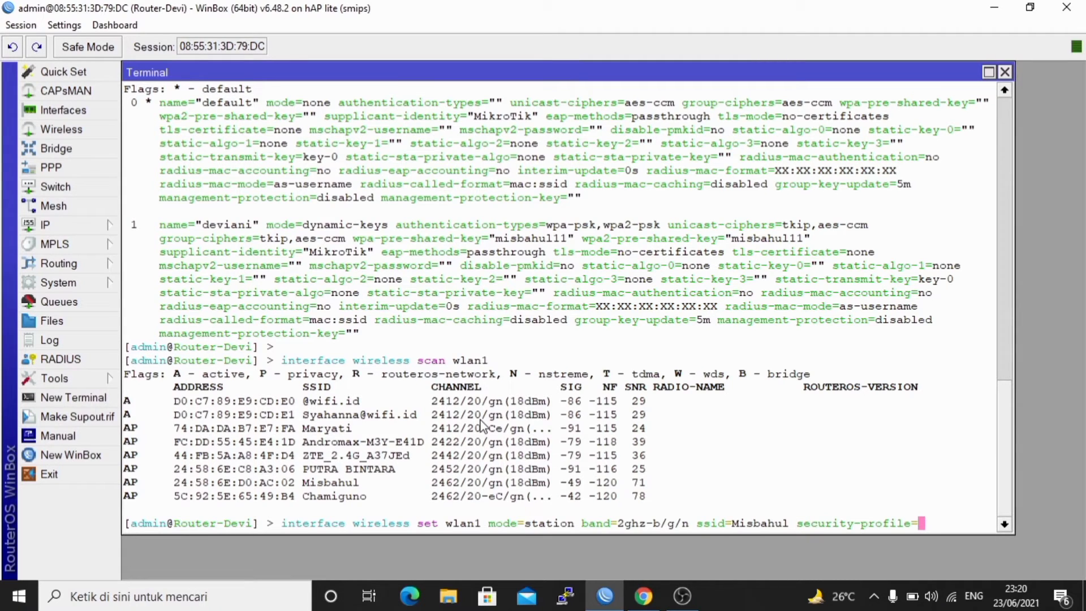
text(de)
key(Tab)
key(Return)
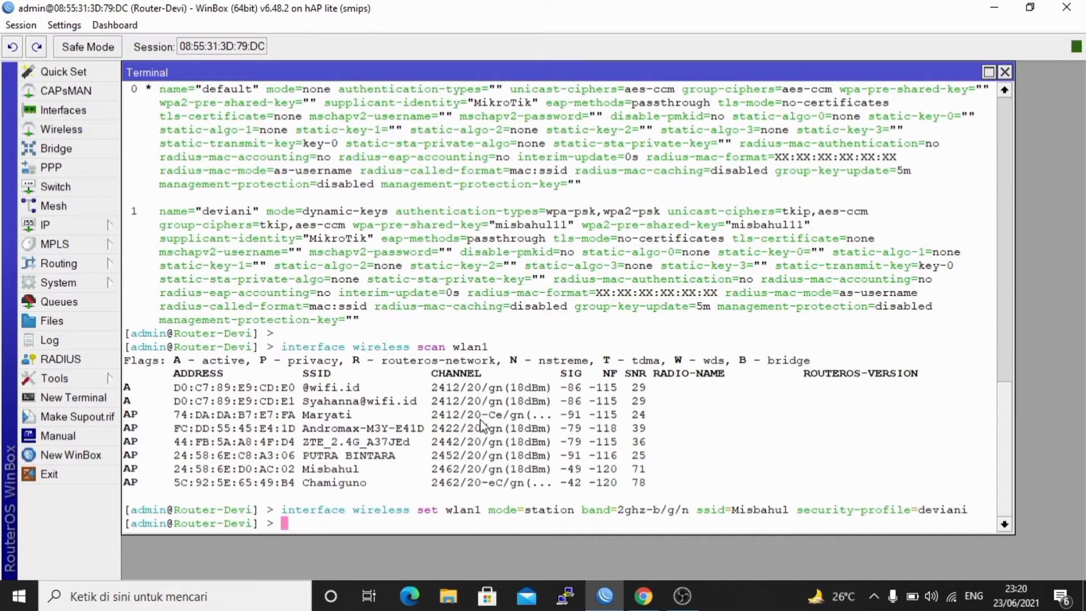
text(interface wireless )
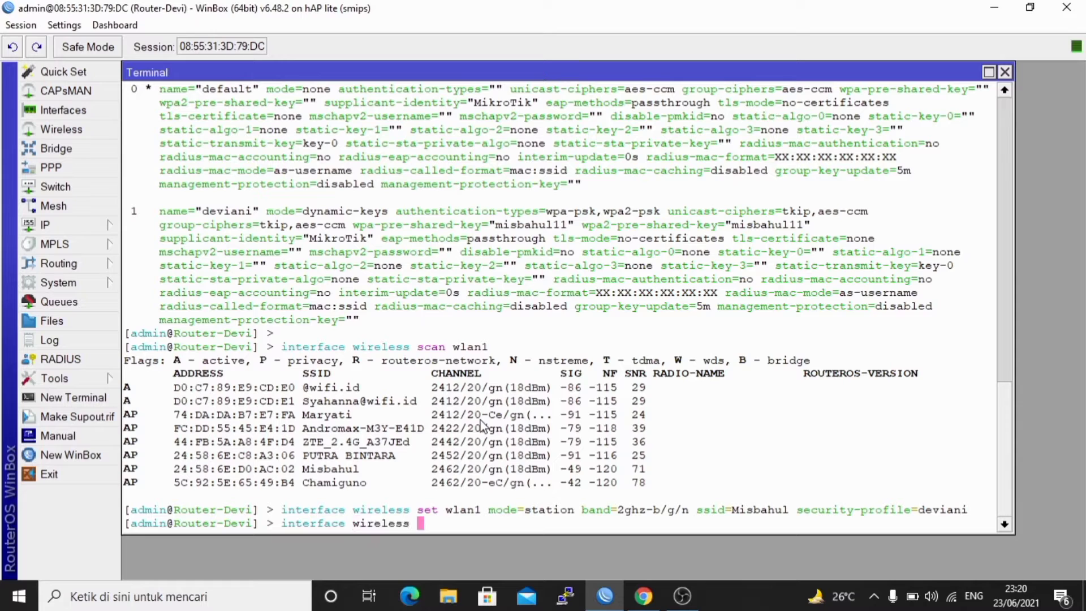
text(print)
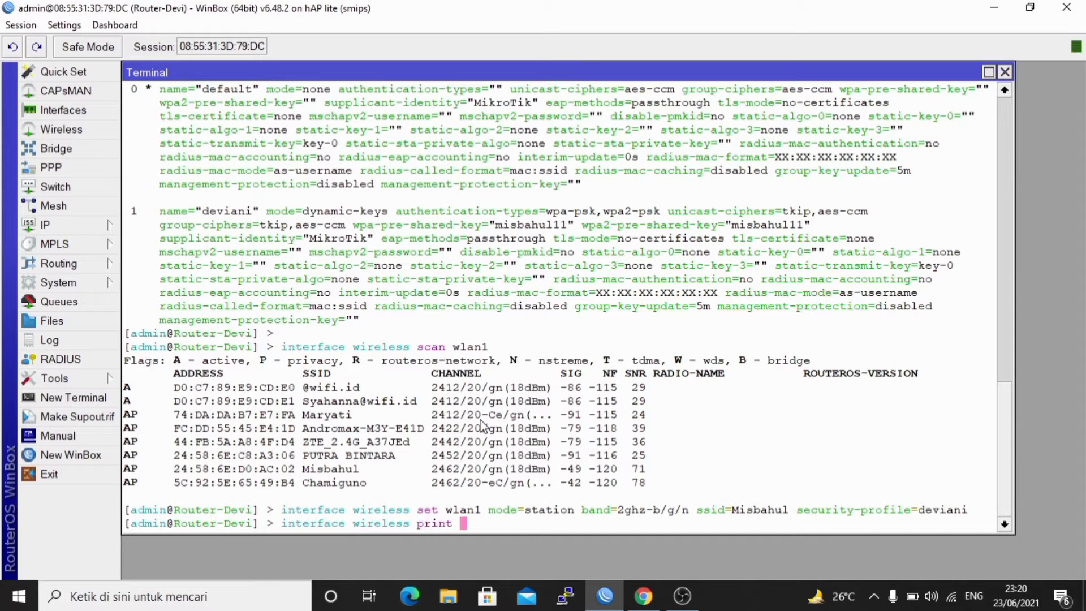
Display the wireless settings to check wlan1 is a station at 2412 MHz using deviani.
key(Return)
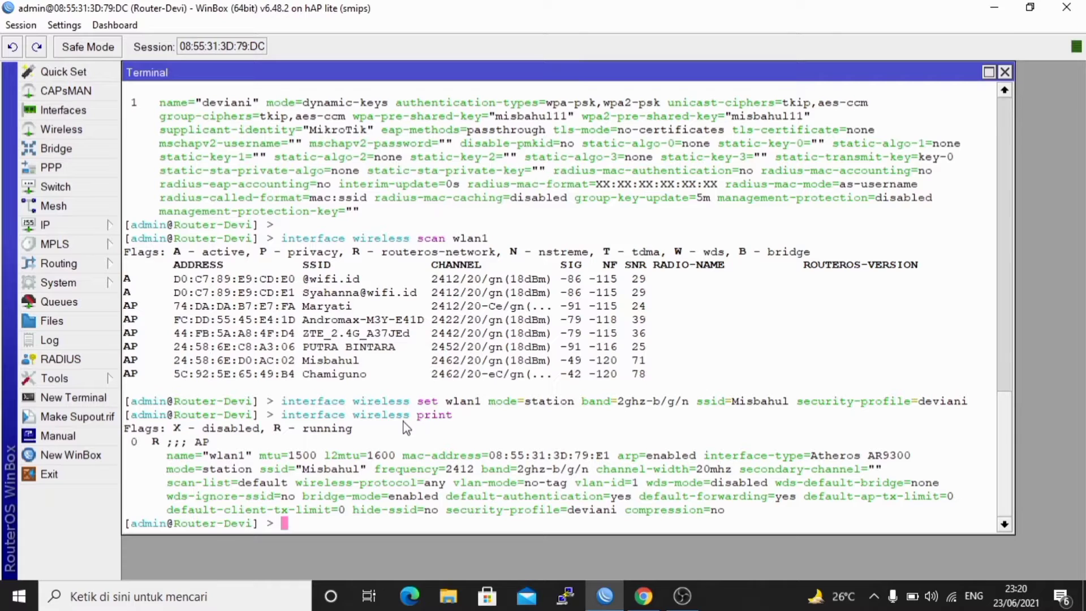
key(Return)
Add an enabled DHCP client on wlan1 and list it to see the 192.168.1.25/24 lease.
text(ip )
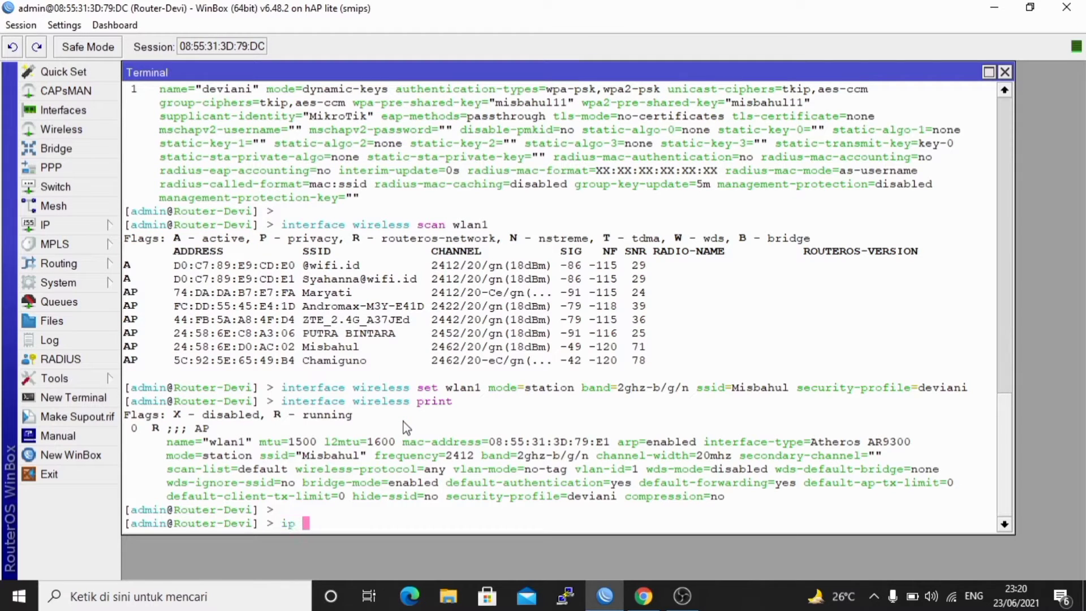
text(dhcp-client )
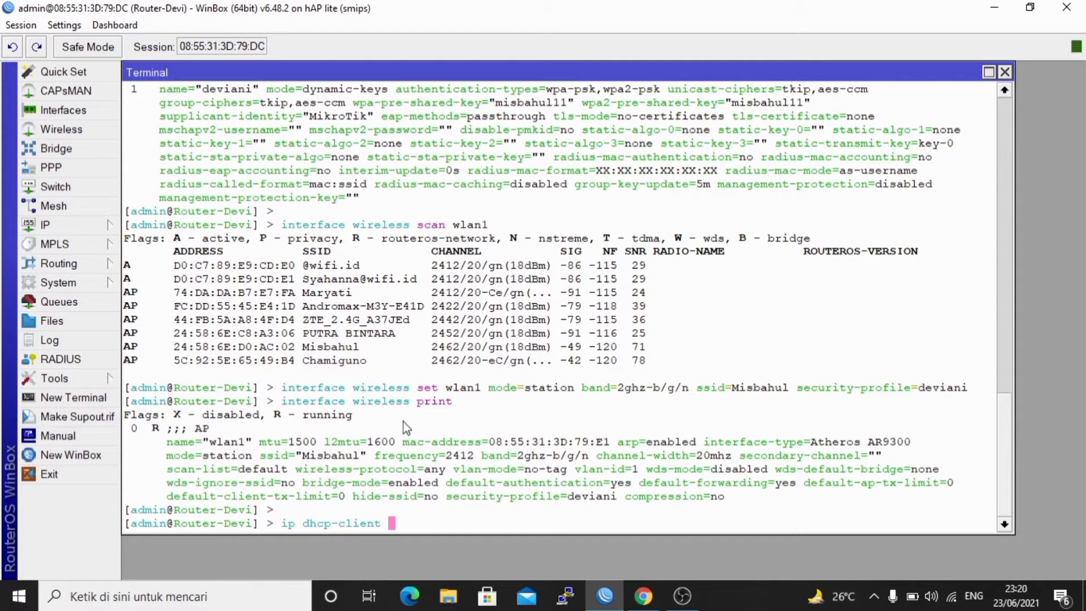
text(add interface=w)
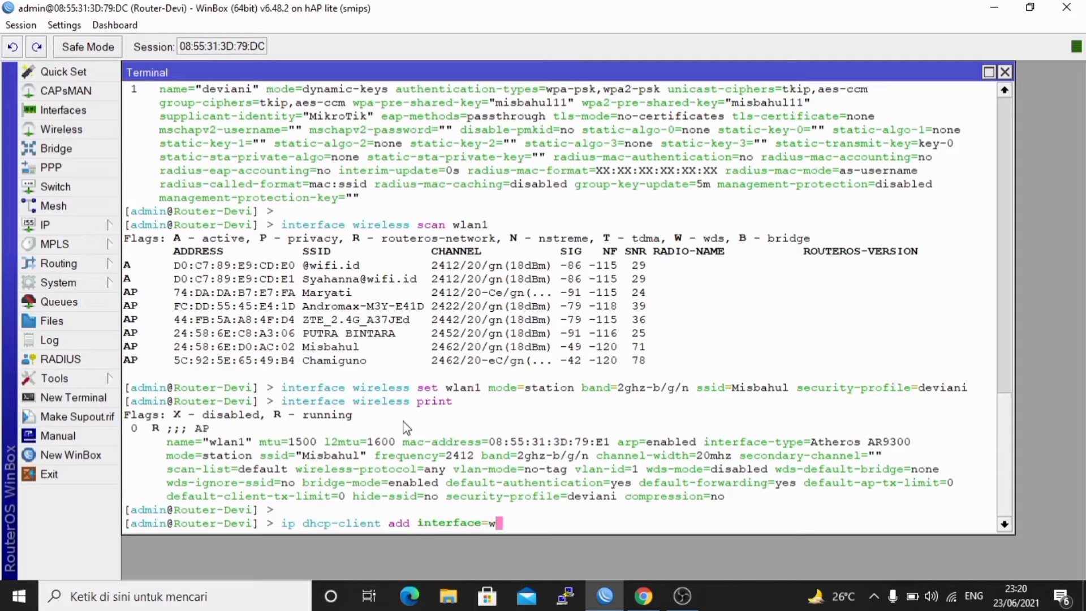
text(lan1 disabled=no)
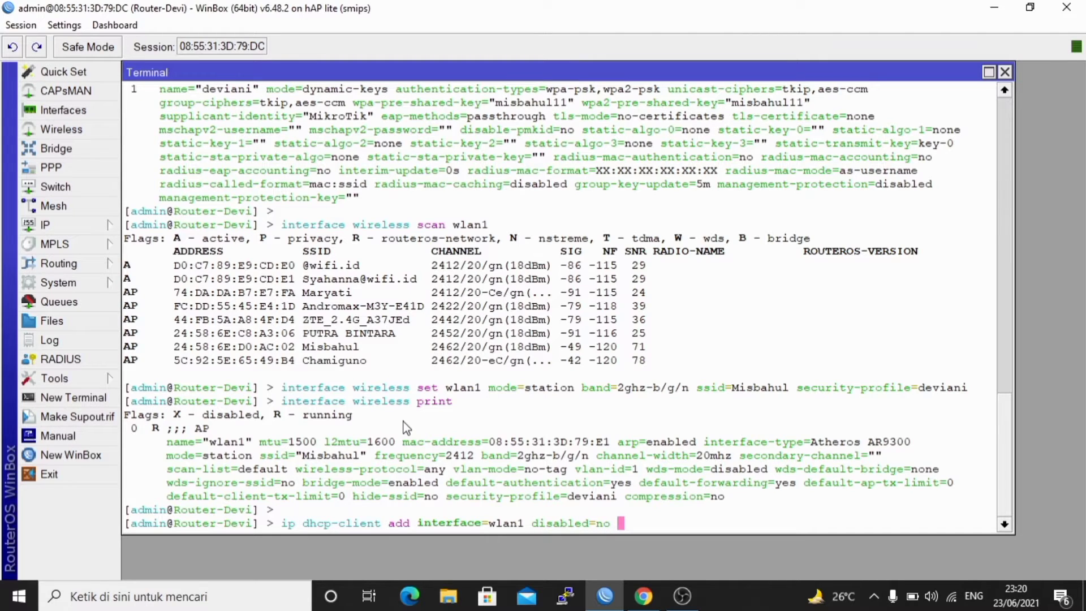
key(Return)
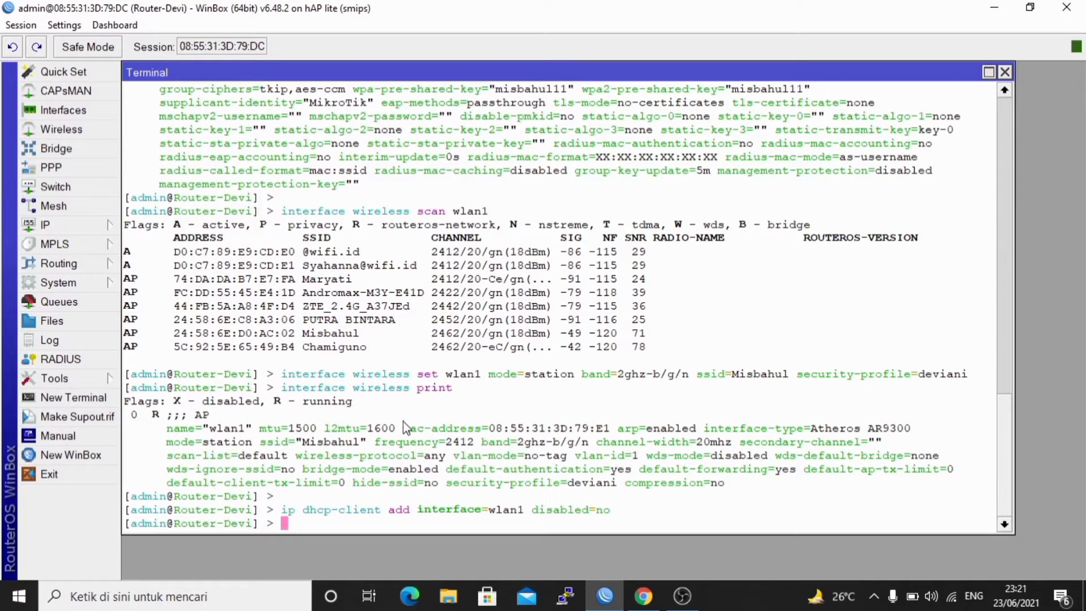
text(ip dhcp-client print)
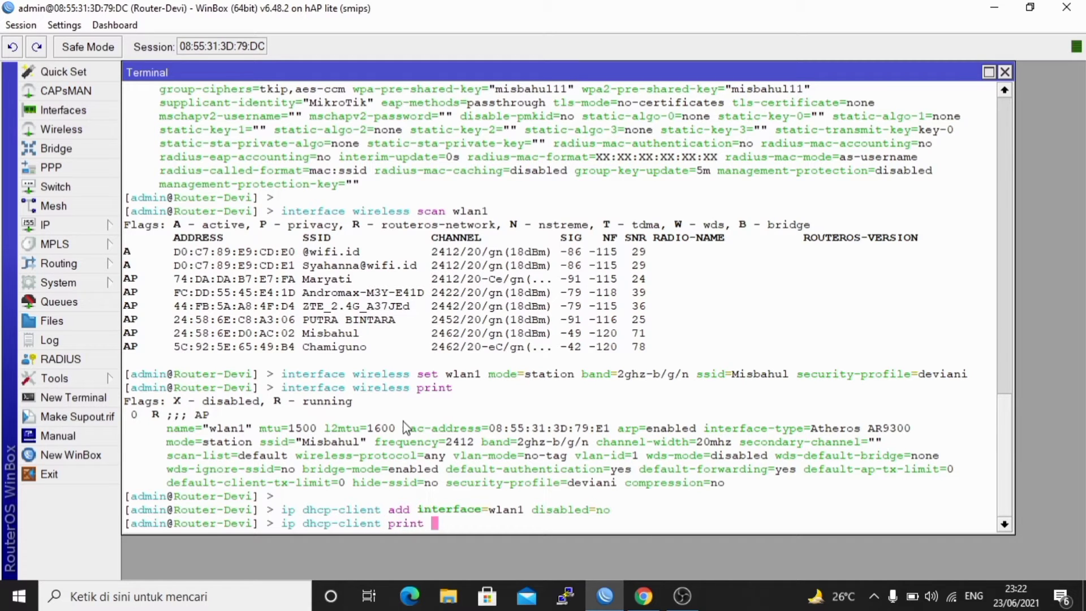
key(Return)
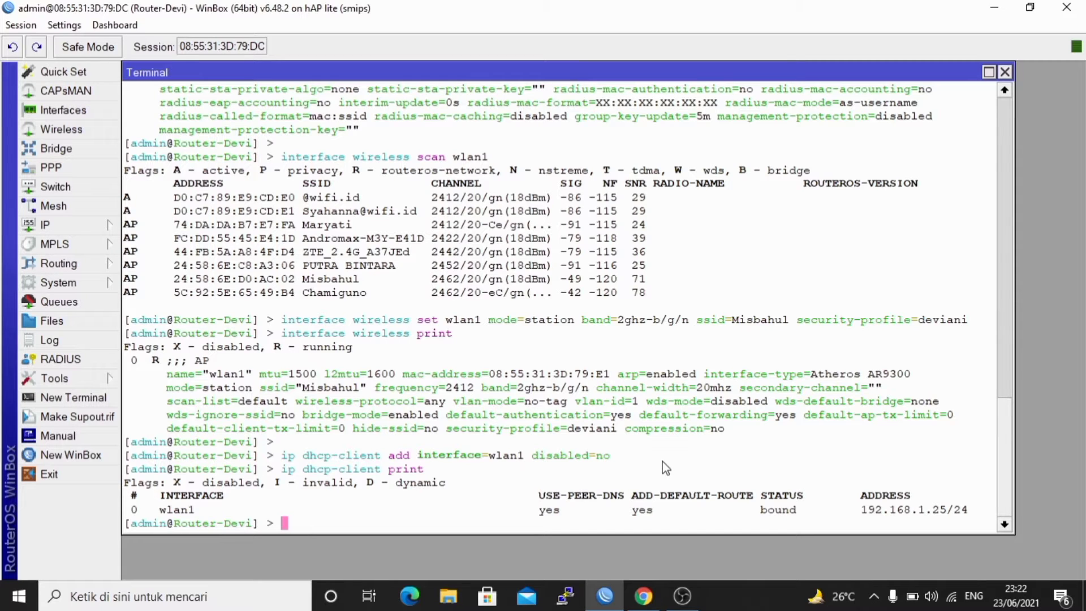
key(Return)
Ping google.com from the router, getting three replies with 0% packet loss.
text(pin)
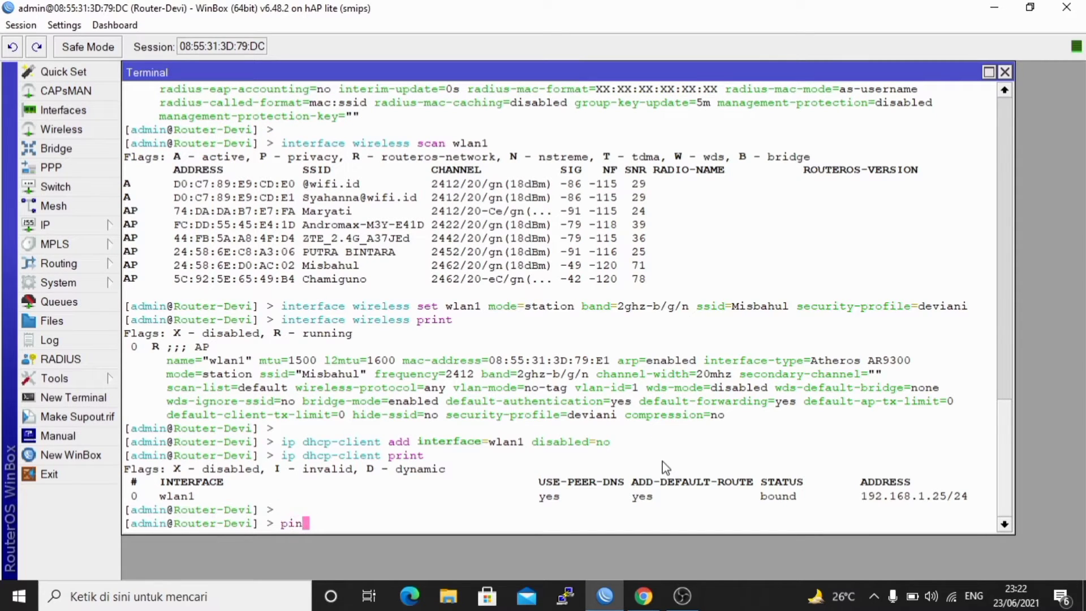
text(g google.com)
key(Return)
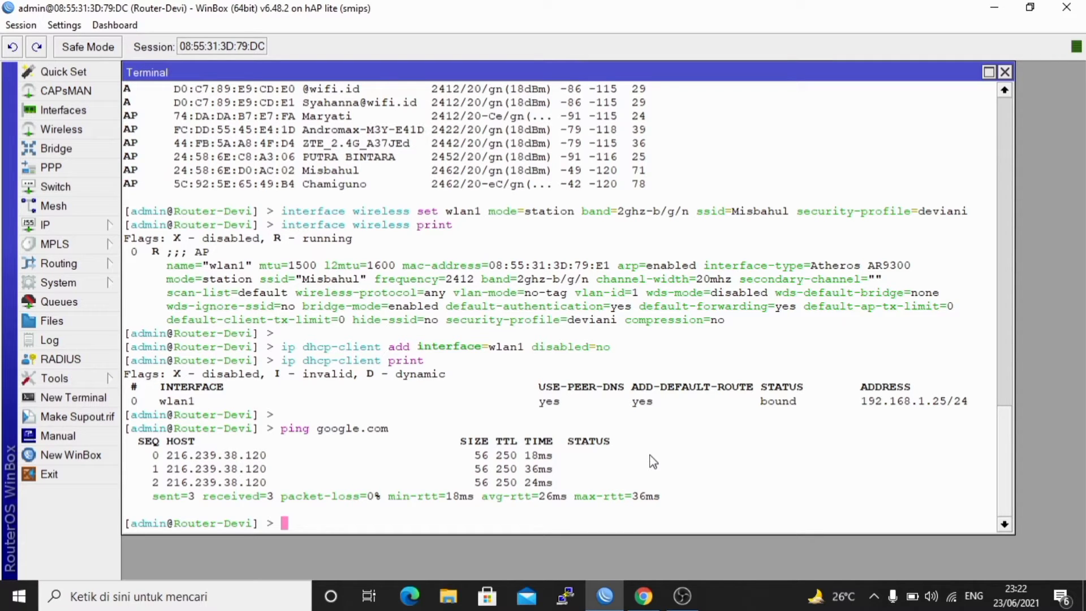
text(ip address add )
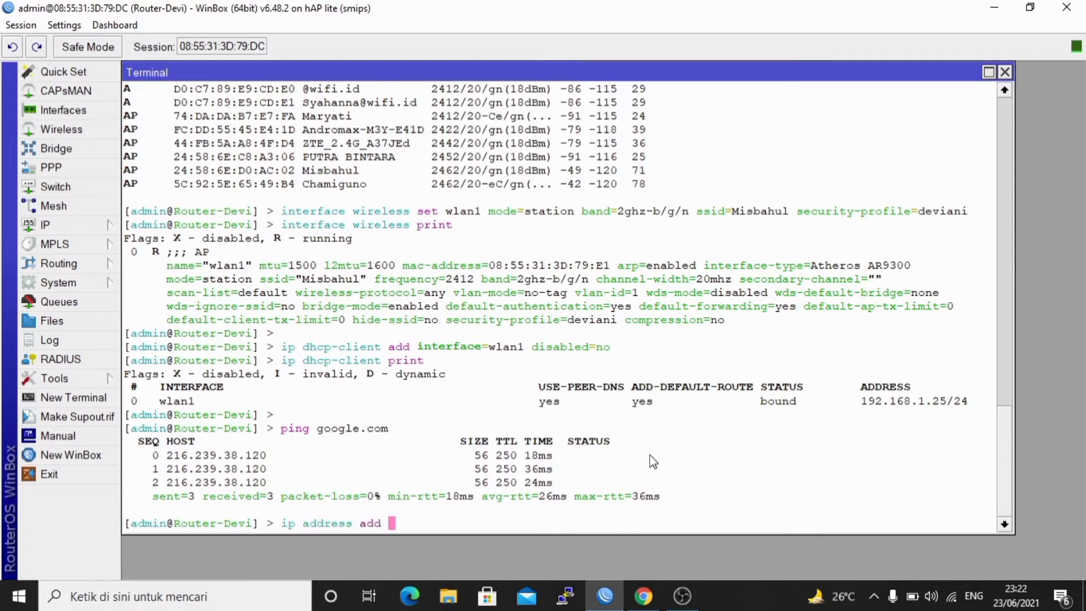
text(address=9.)
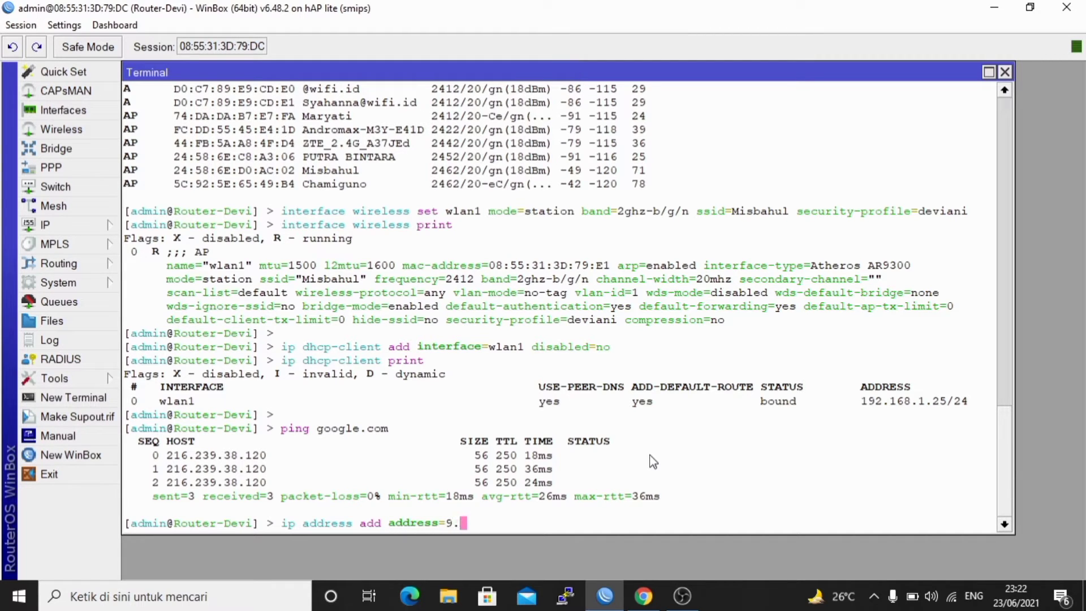
text(9.9.1/24 int)
Assign 9.9.9.1/24 to ether1 and list the router's IP addresses to confirm it.
key(Tab)
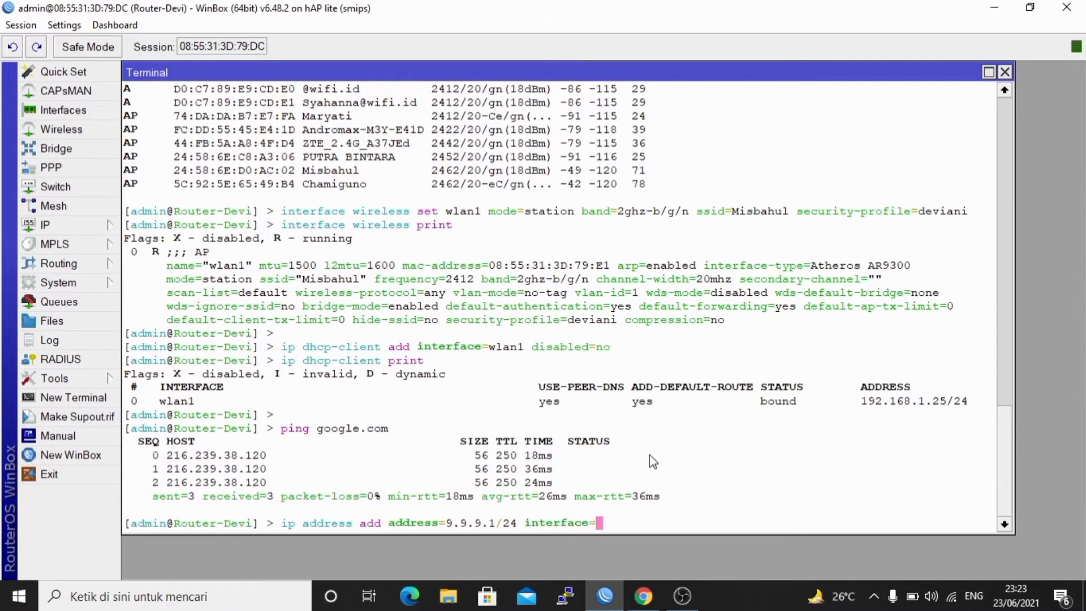
text(ether1)
key(Return)
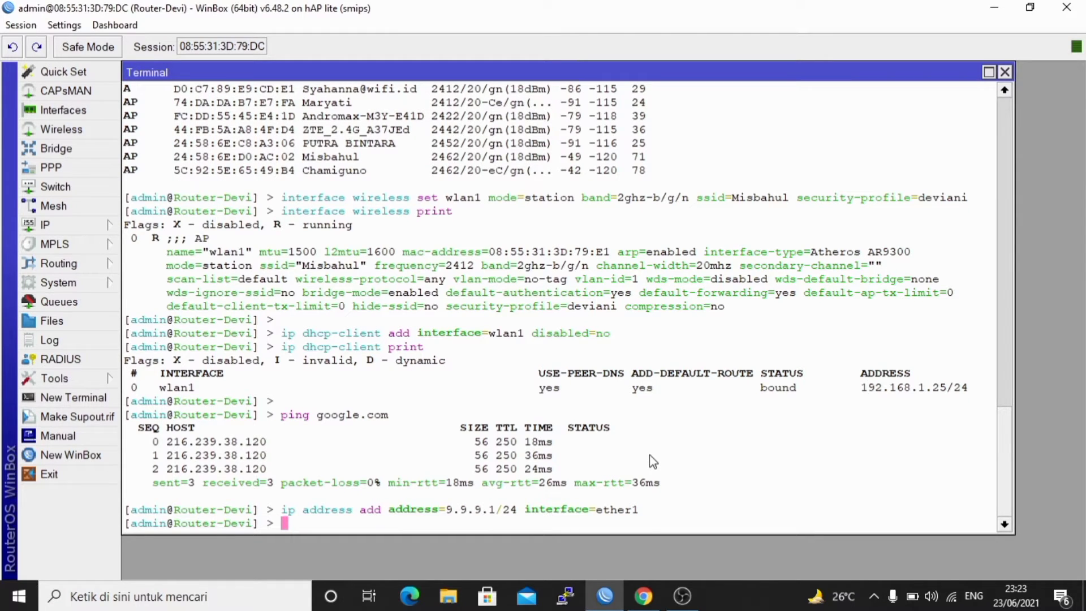
text(ip address print)
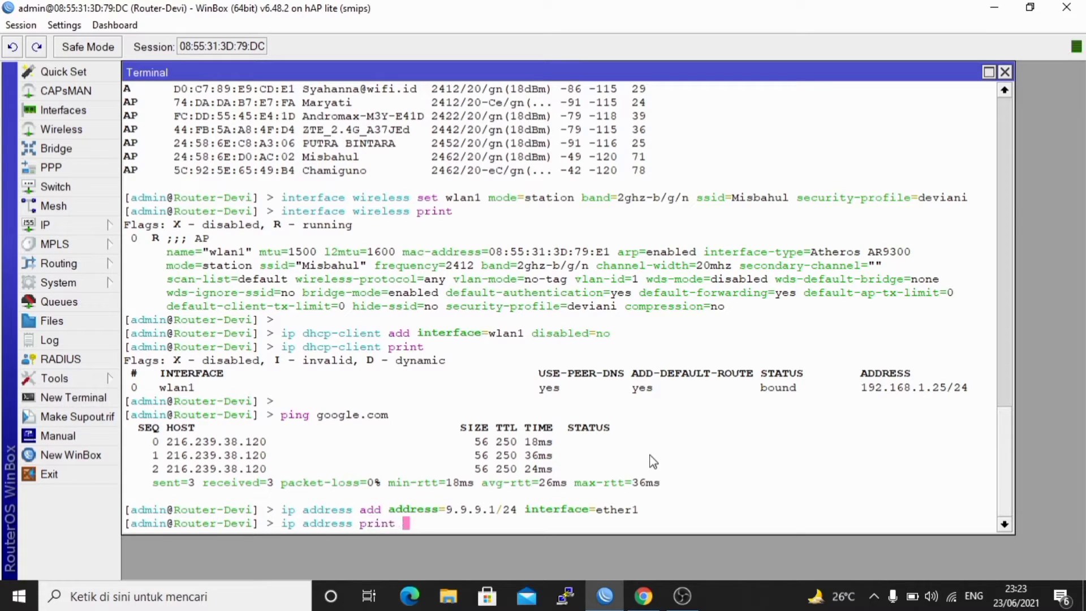
key(Return)
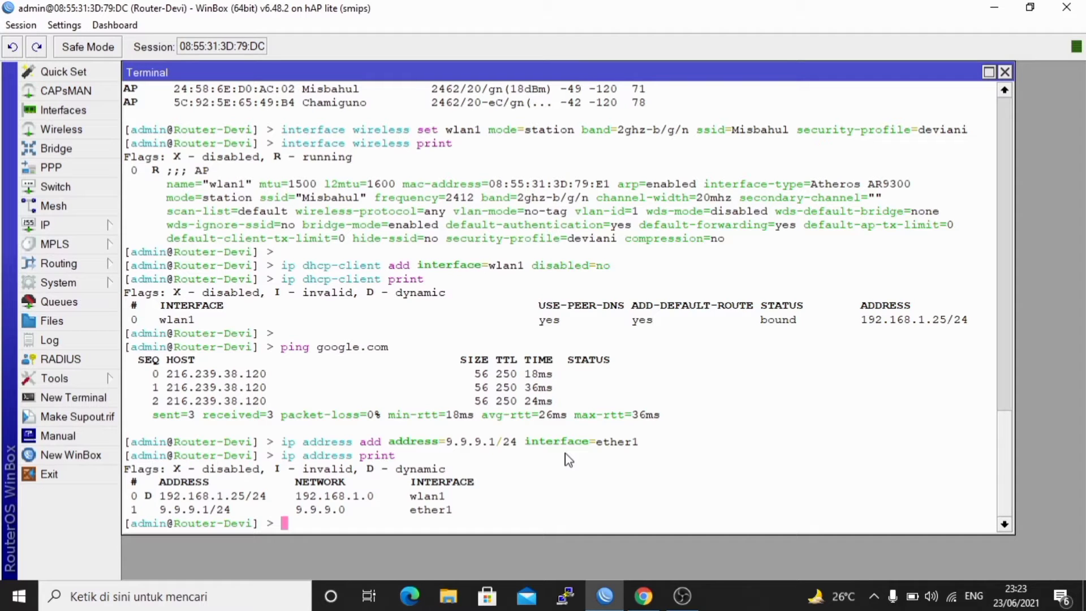
click(950, 596)
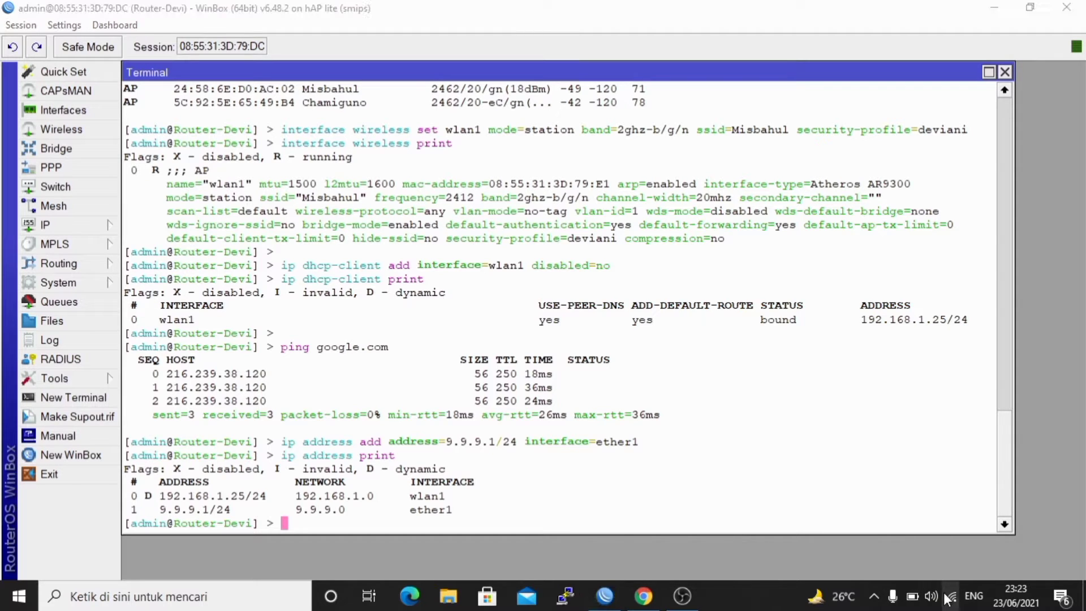
From Network & Internet settings, open the adapter list and the Ethernet connection's status.
click(922, 496)
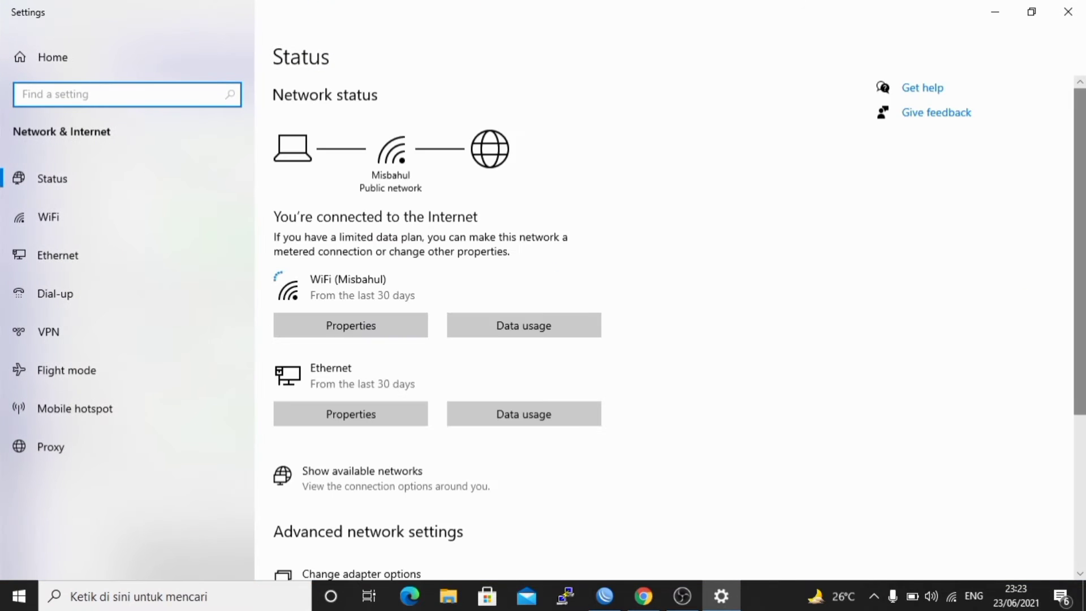
scroll(603, 213, down, 5)
click(532, 305)
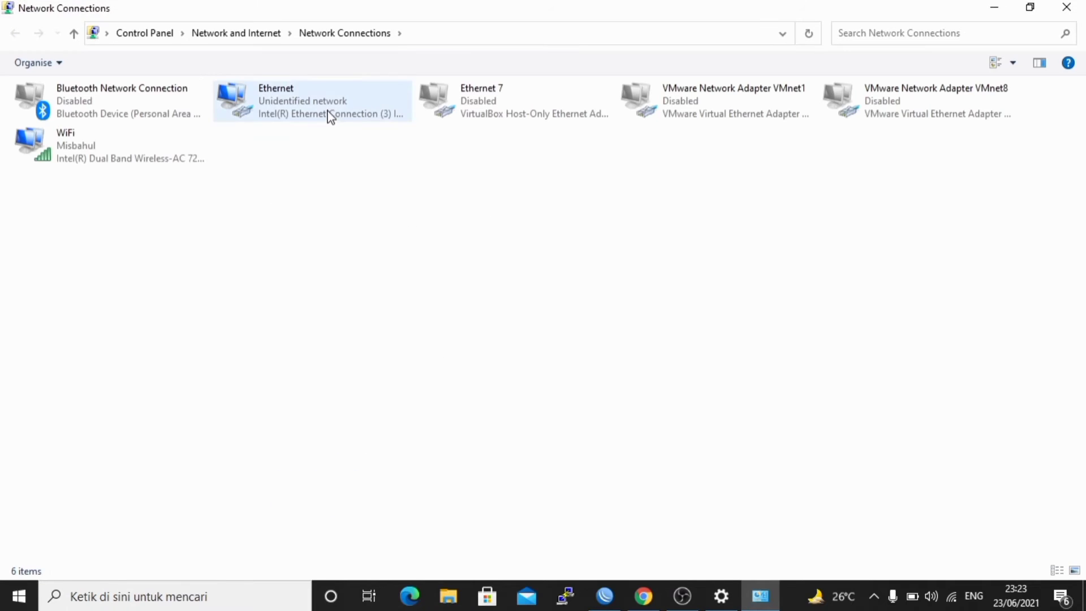
double_click(328, 114)
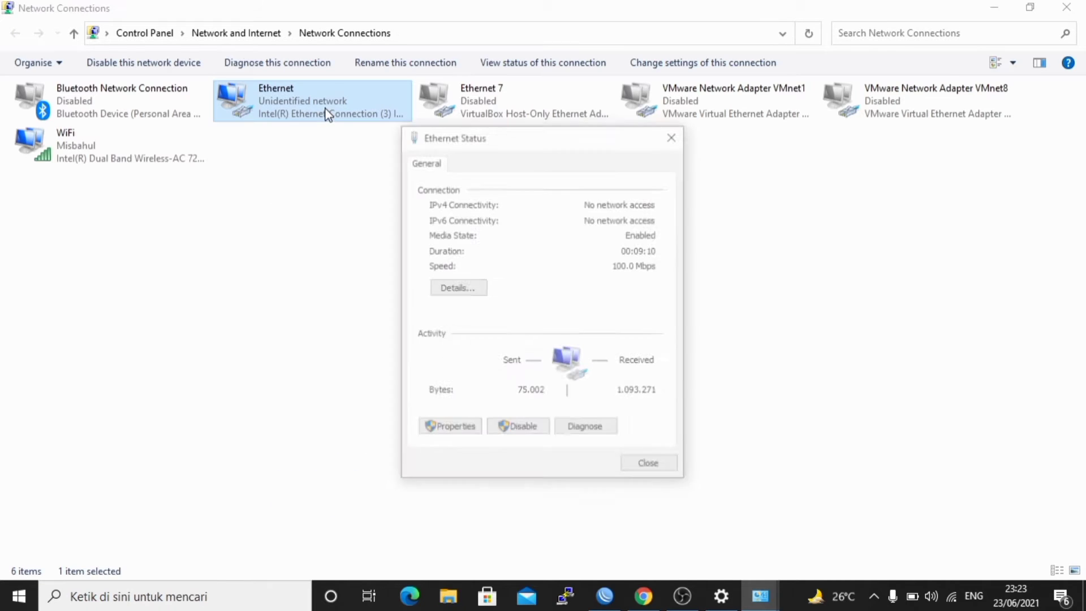
Open the Ethernet adapter's IPv4 properties and clear the old address and DNS values.
click(456, 432)
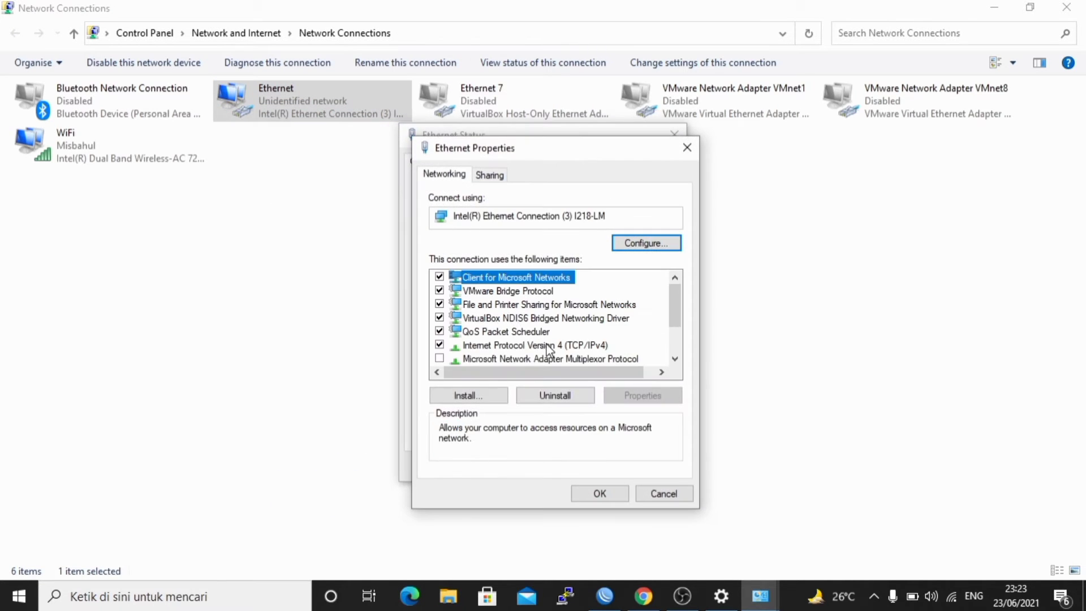
click(550, 346)
double_click(549, 346)
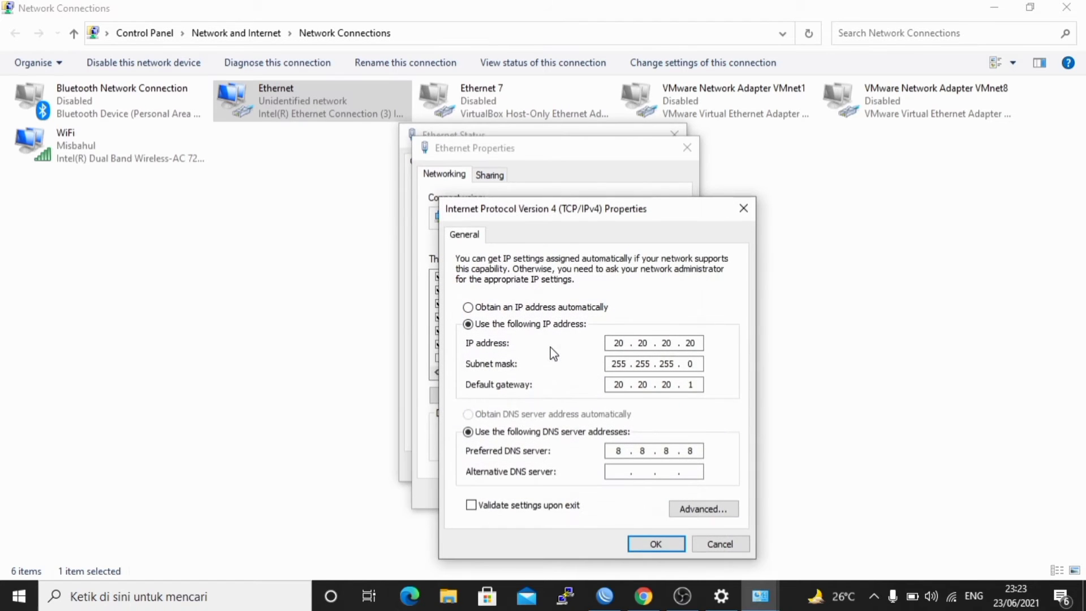
drag(585, 208, 545, 164)
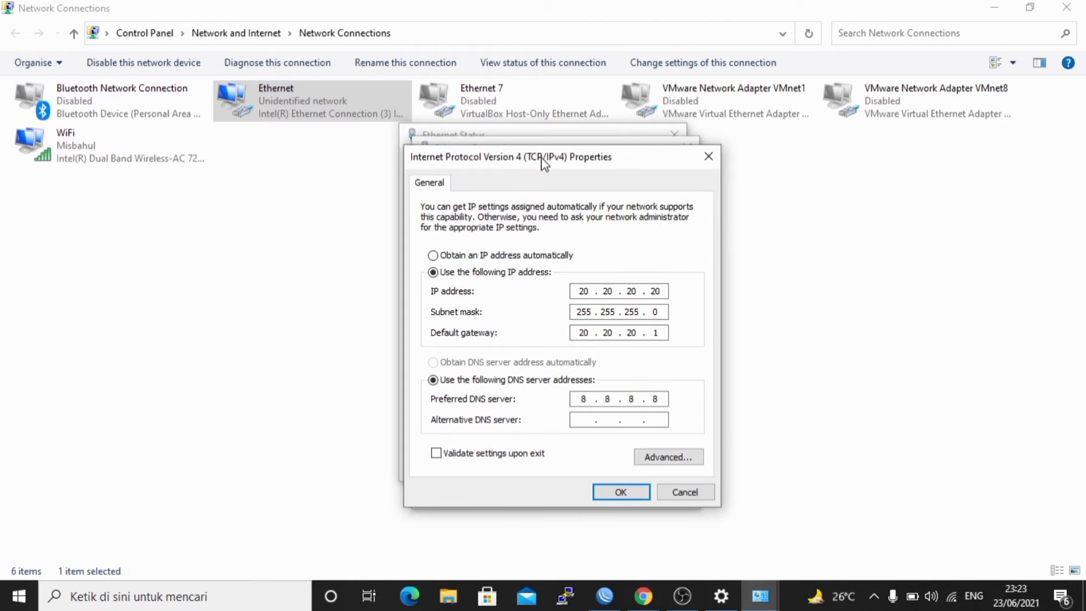
click(530, 256)
click(519, 362)
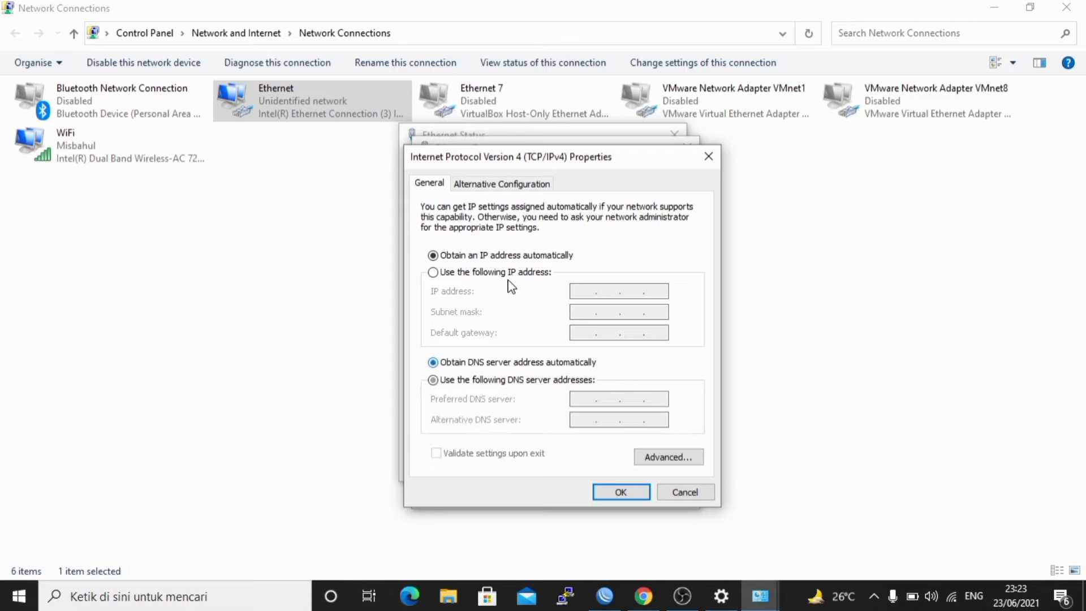
click(507, 273)
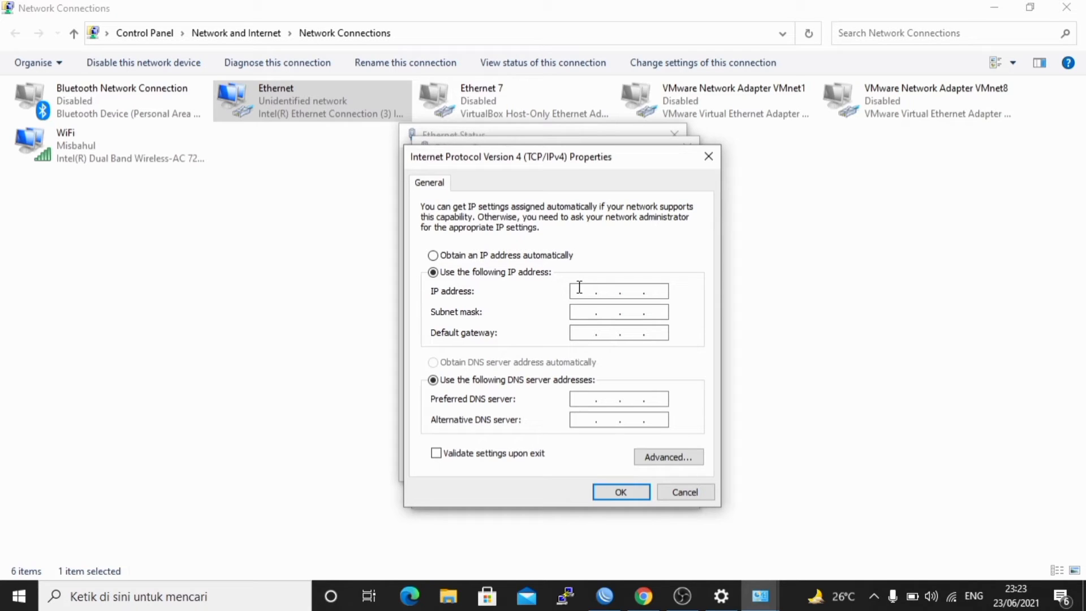
Enter IP 9.9.9.9, mask 255.255.255.0, gateway 9.9.9.1 and DNS 8.8.8.8, then save.
click(585, 291)
text(9.9.9.9)
click(574, 313)
click(611, 316)
key(BackSpace)
text(255 . 255 . 255 . 0)
click(581, 334)
text(9.9.9.)
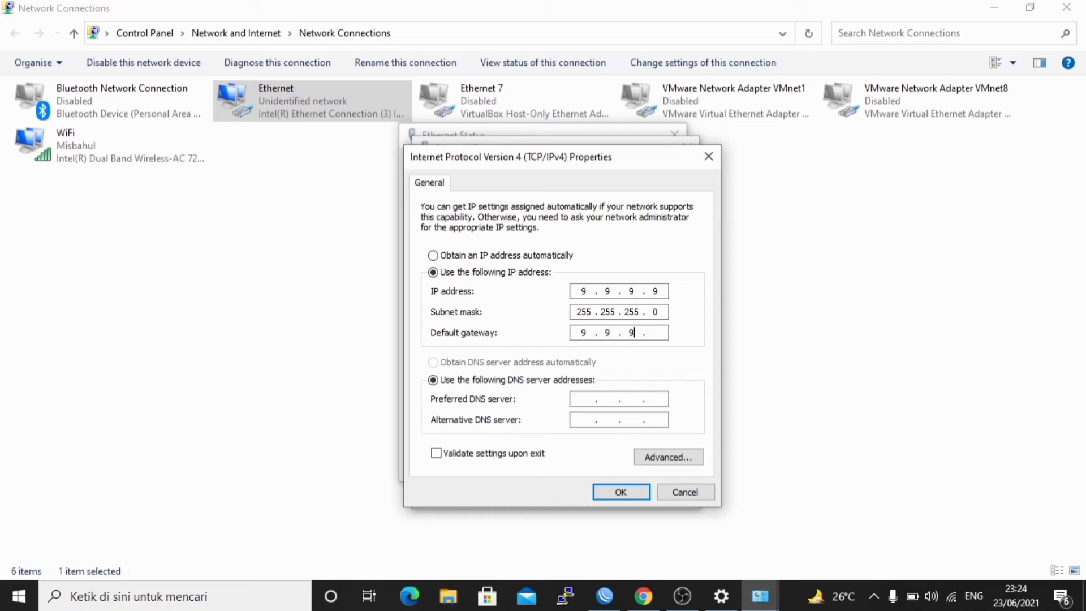
text(1)
click(581, 399)
text(8.8.8.8)
click(598, 493)
click(599, 493)
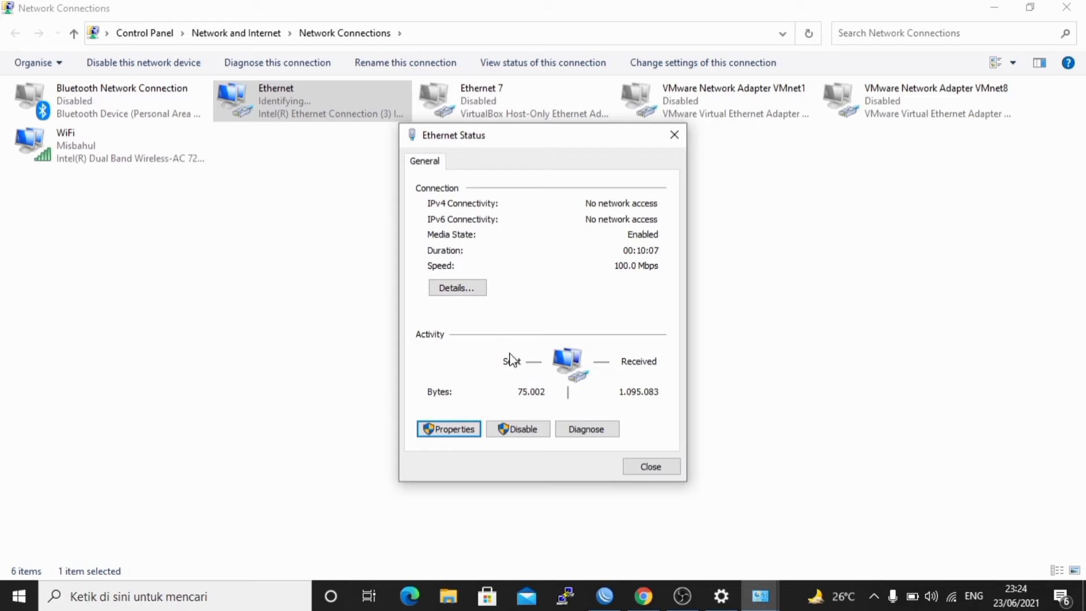
Check Ethernet details show 9.9.9.9, gateway 9.9.9.1, DNS 8.8.8.8, then close the network windows.
click(472, 289)
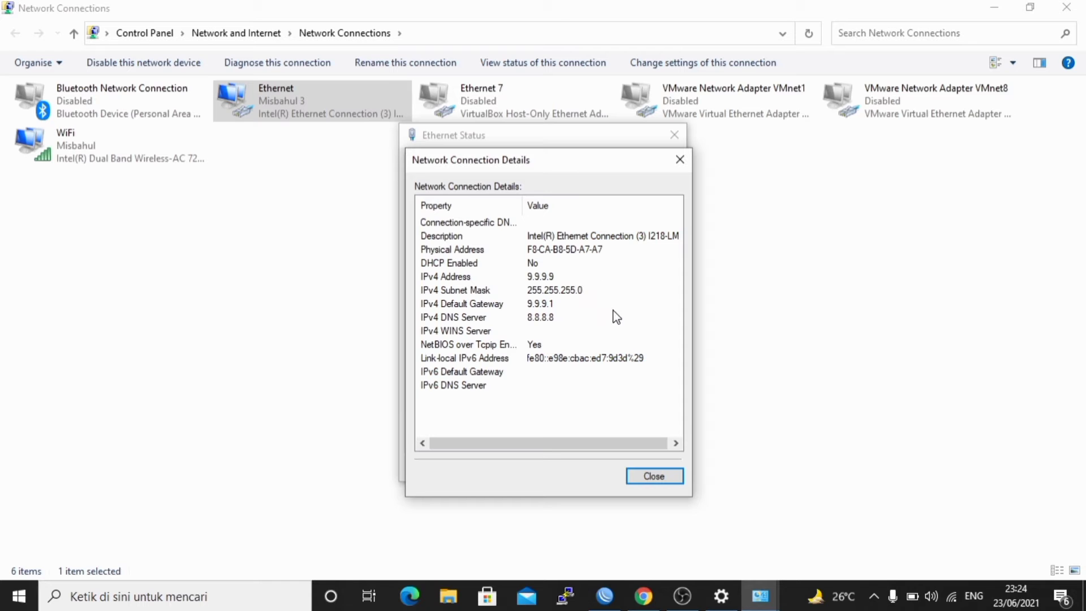
click(661, 477)
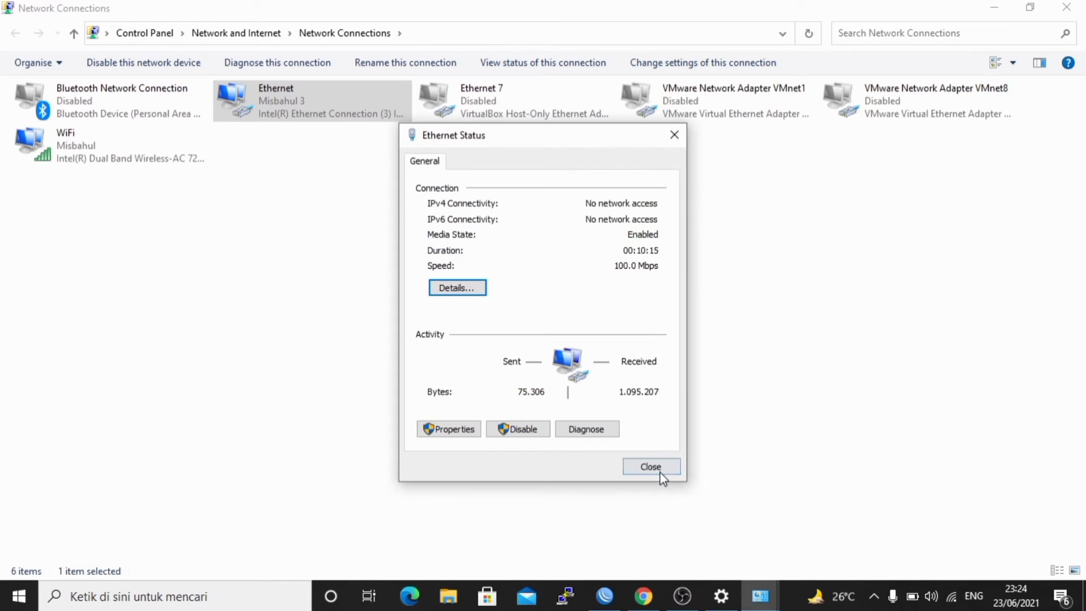
click(651, 466)
click(994, 8)
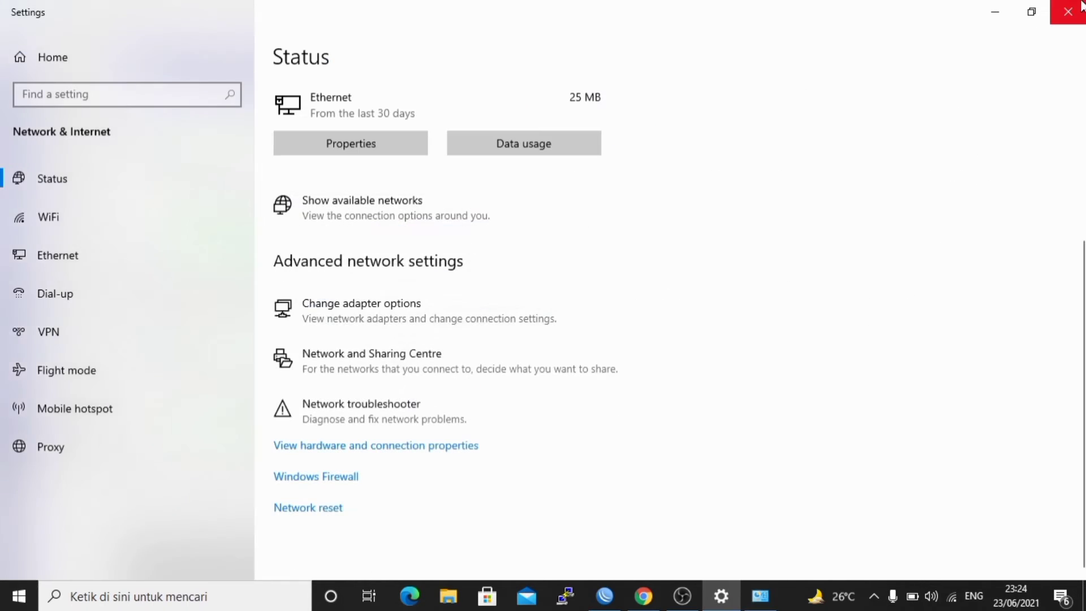
click(1081, 5)
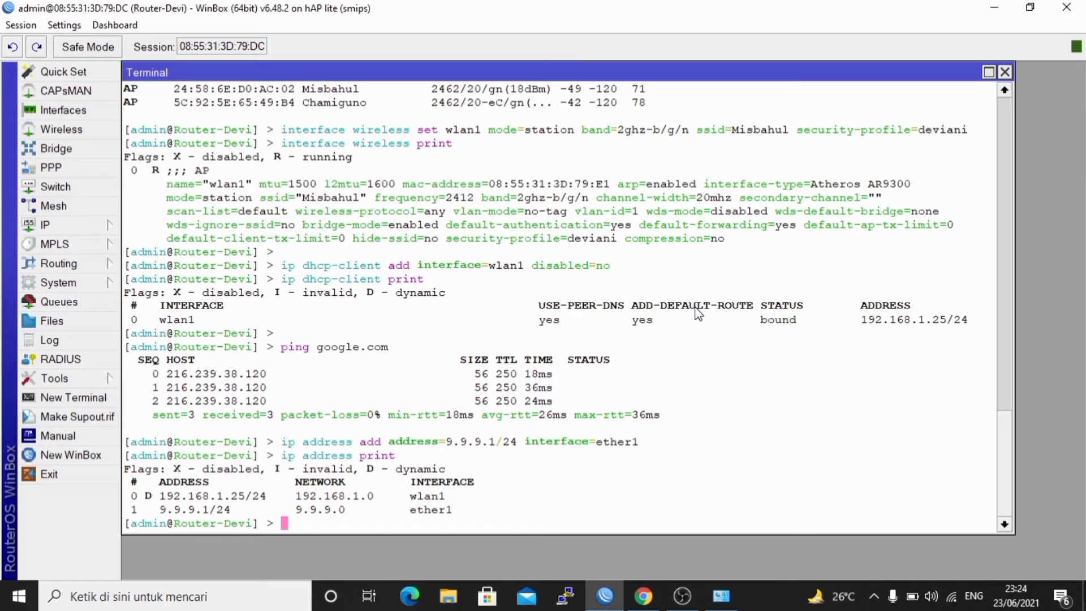
Open Command Prompt and run 'ping 9.9.9.1' to reach the router.
key(super+r)
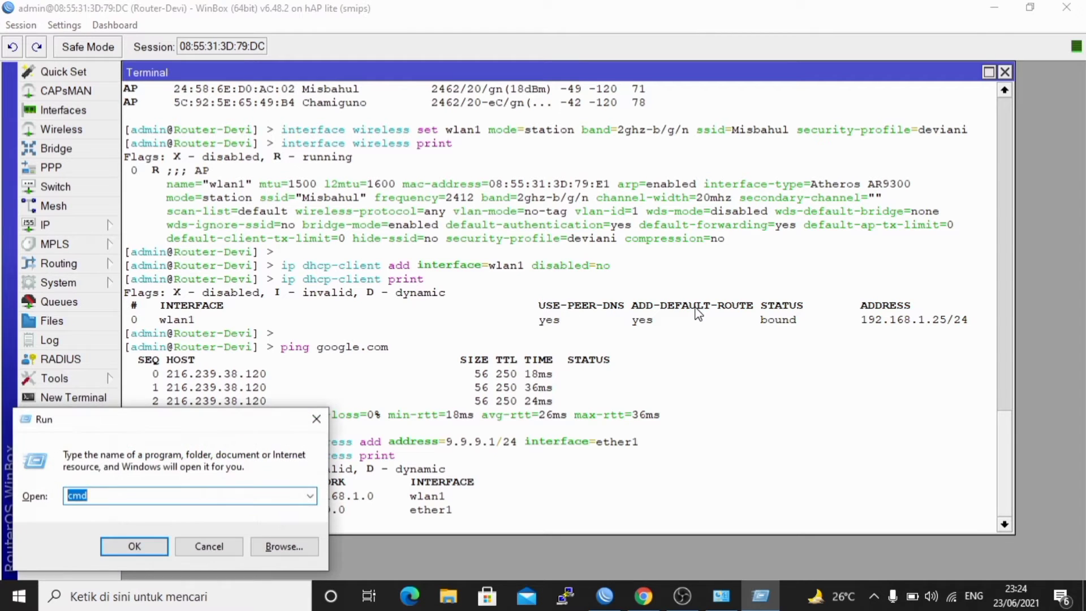
key(Return)
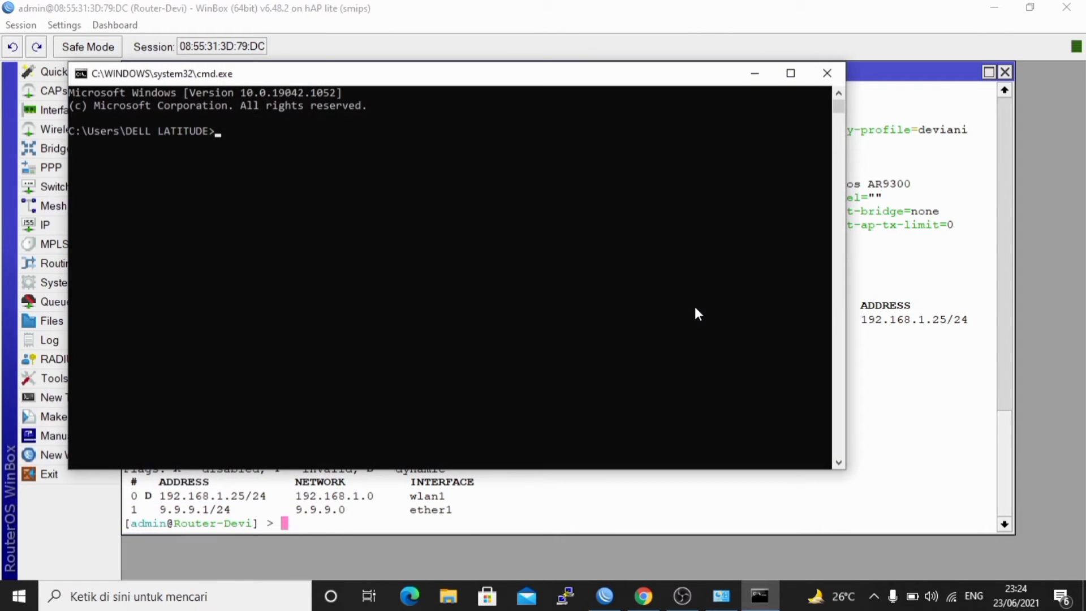
text(ping 9.9.9.1)
key(Return)
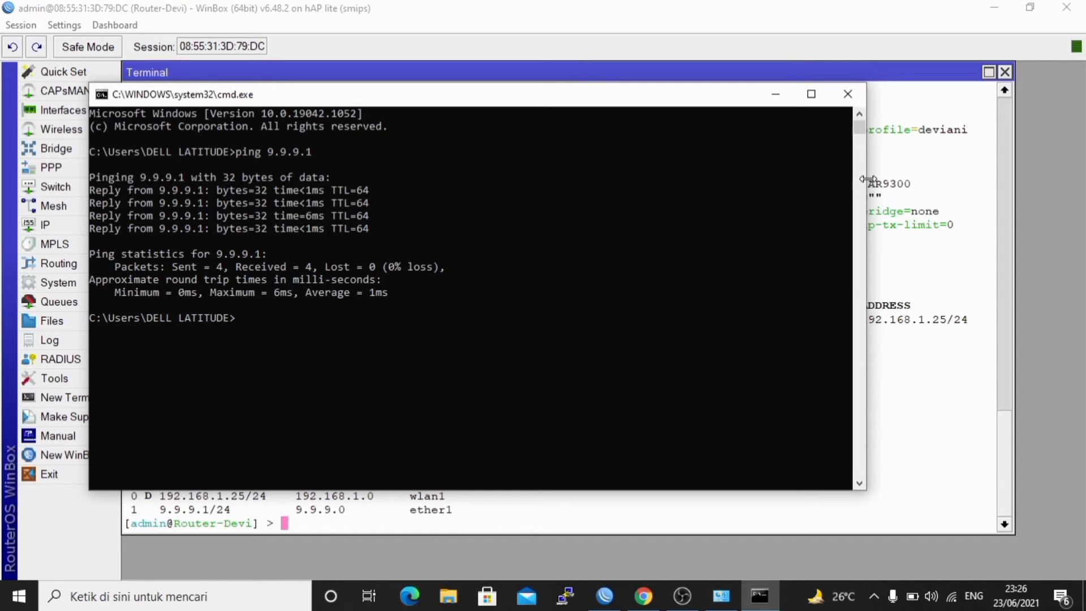
click(955, 600)
Disconnect Wi-Fi, then run 'ping google.com' and 'ping 8.8.8.8'; both fail.
click(983, 275)
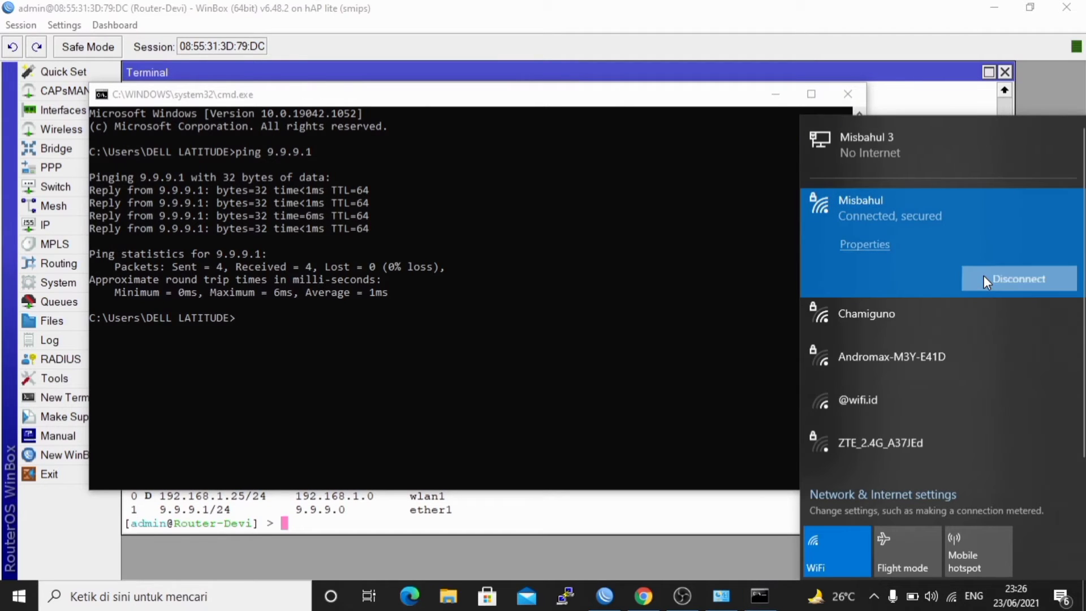
click(719, 282)
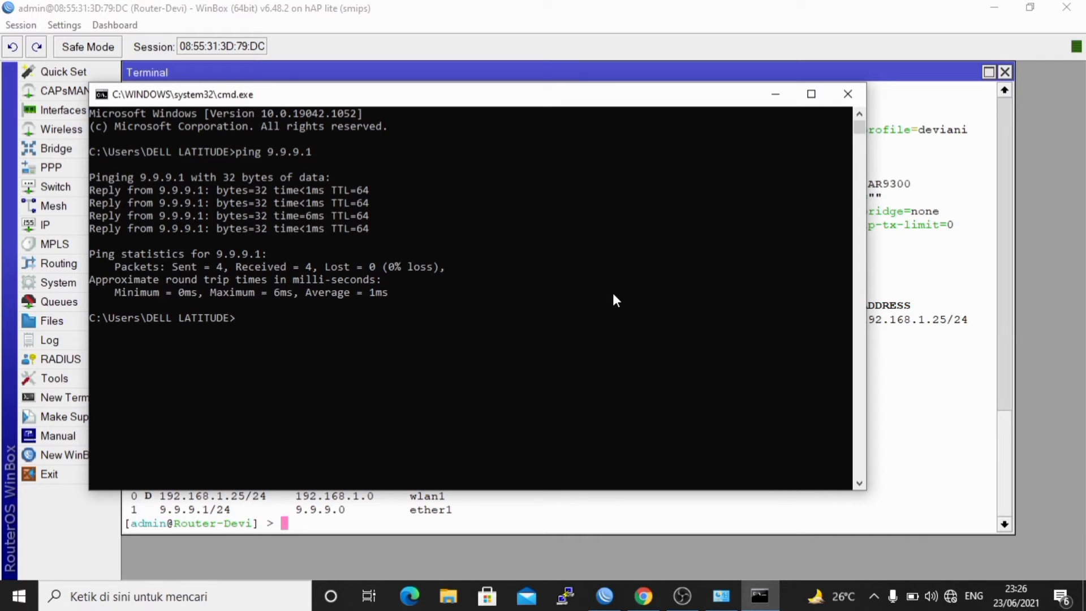
text(ping google.com)
key(Return)
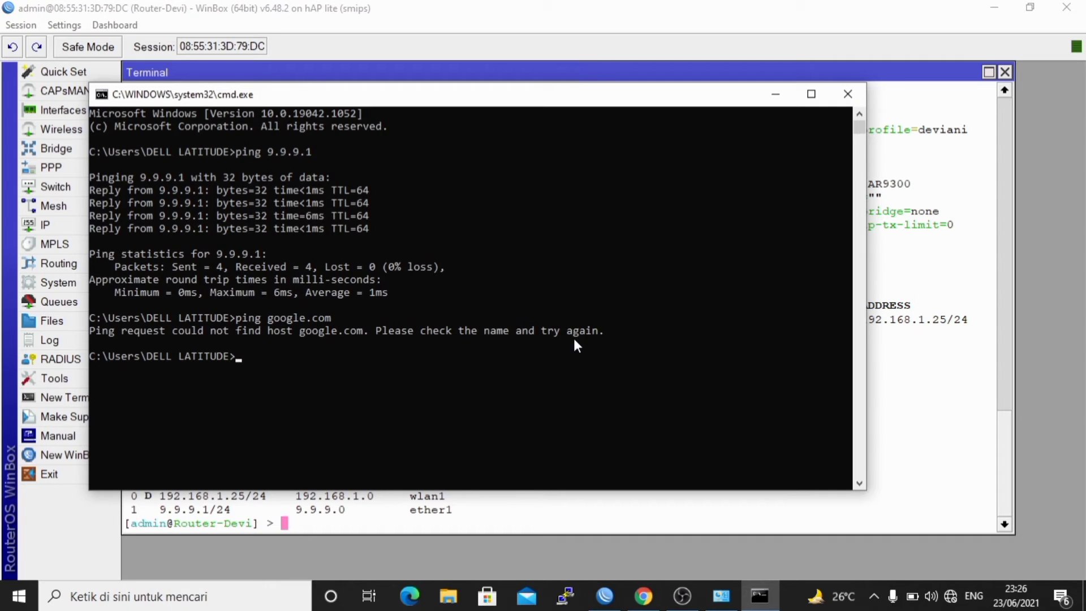
text(ping 8.8.8.8)
key(Return)
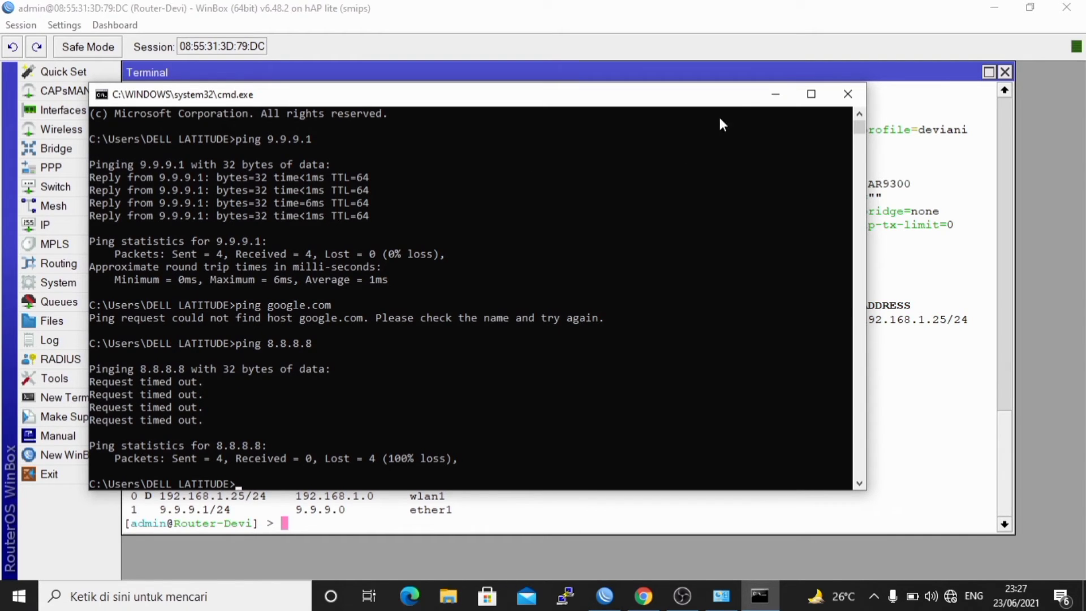
Add a srcnat rule: src-address 9.9.9.9, out-interface wlan1, action src-nat to 192.168.1.25.
click(774, 95)
key(Return)
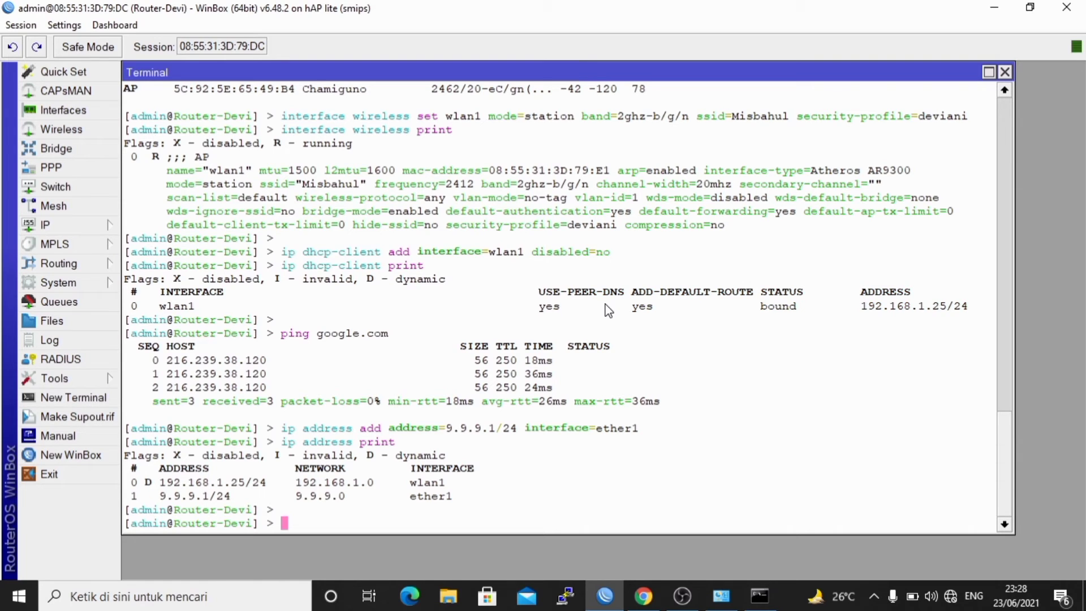
text(ip firewall n)
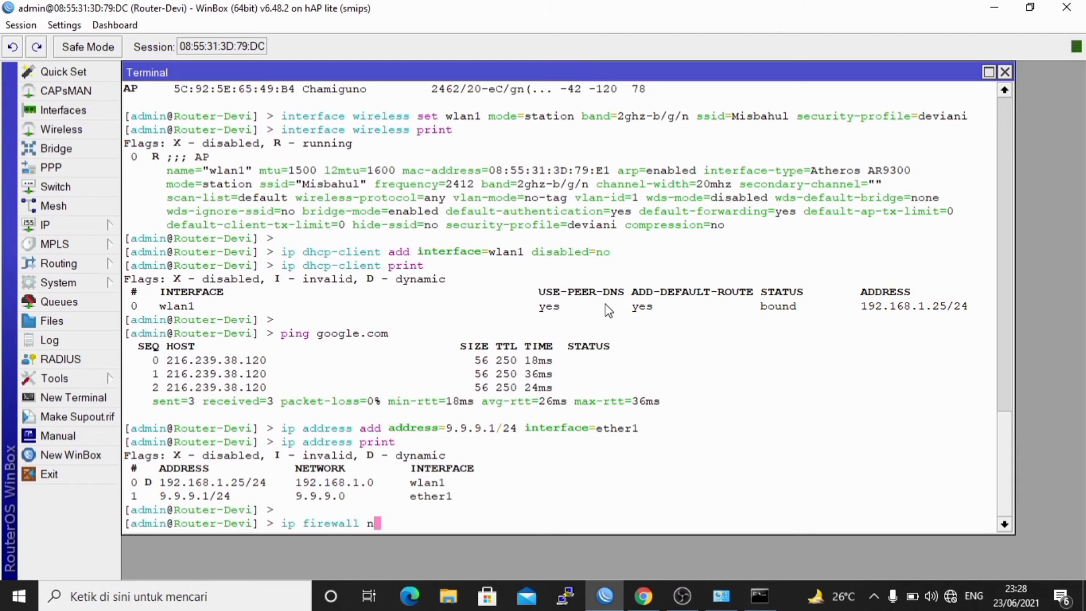
text(at add chain=srcnat )
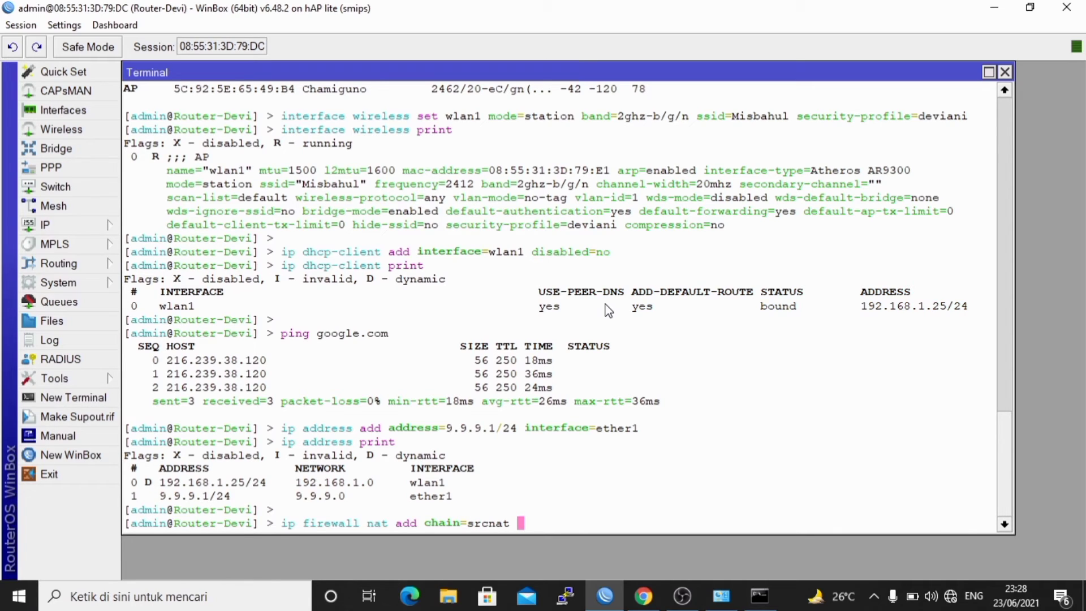
text(src-address)
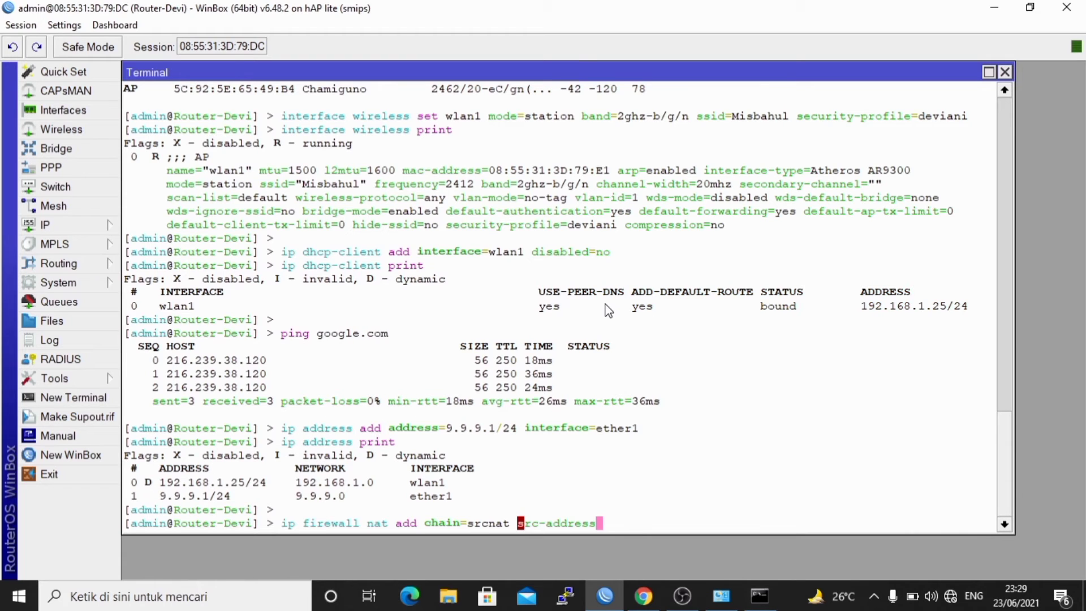
text(=9.9.9.9 out-)
key(Tab)
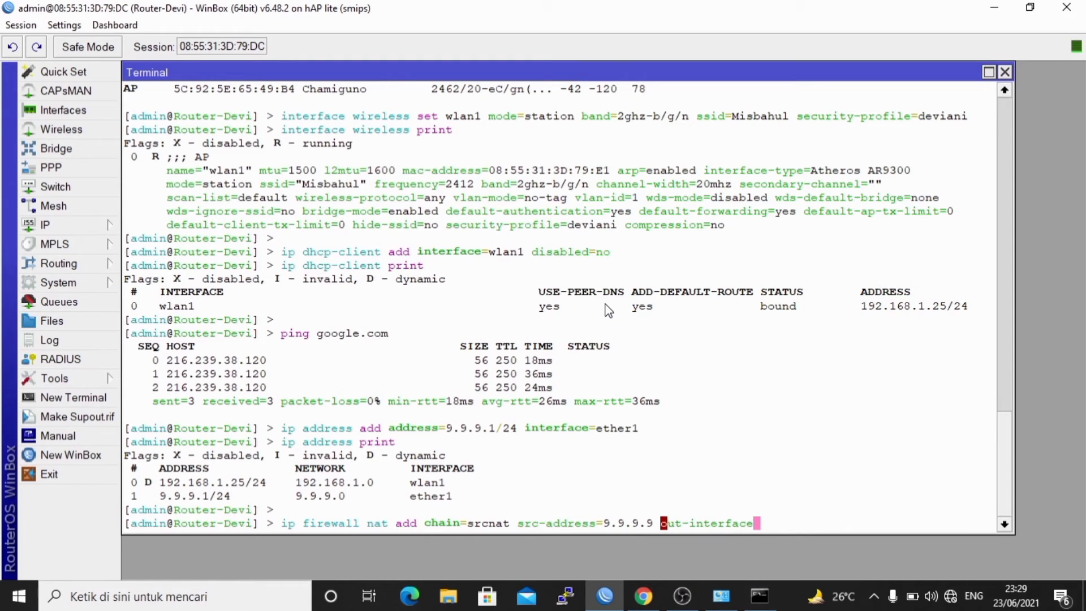
text(=)
key(Tab)
key(Tab)
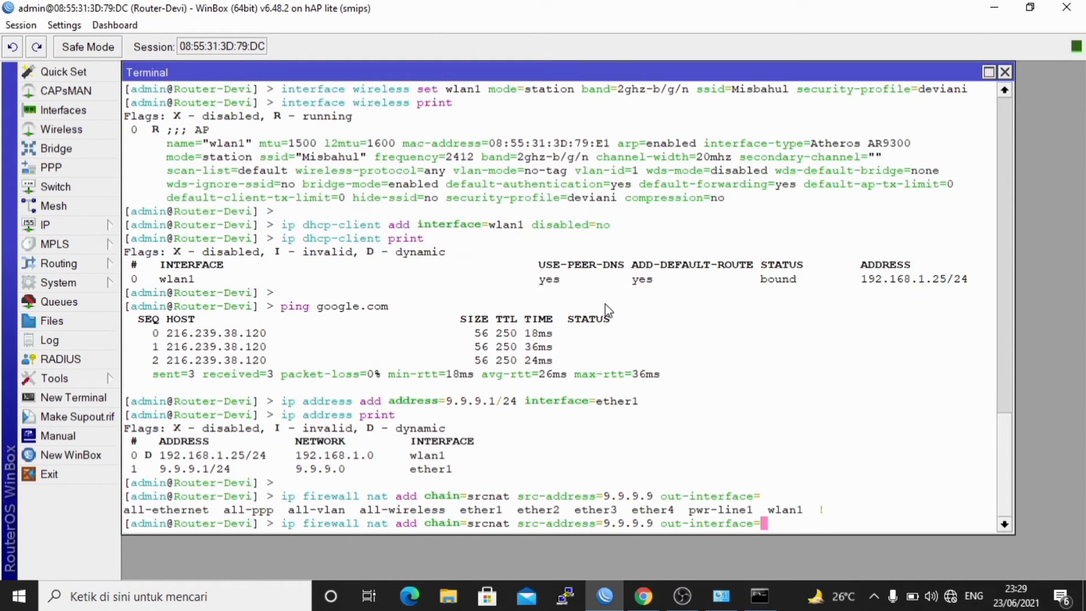
text(w)
key(Tab)
key(Tab)
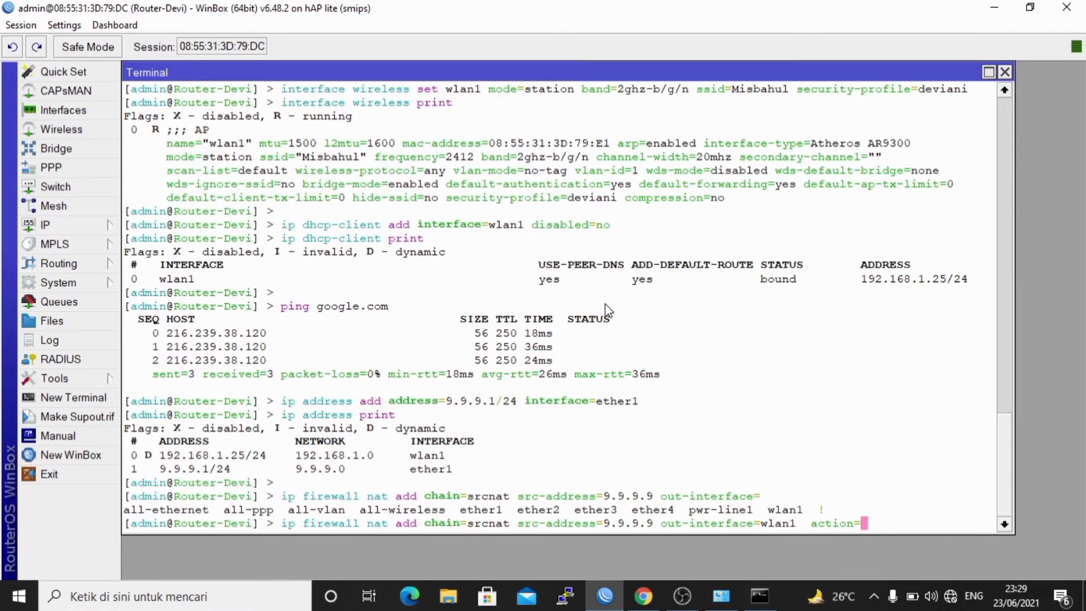
text(sr)
key(Tab)
text(to-a)
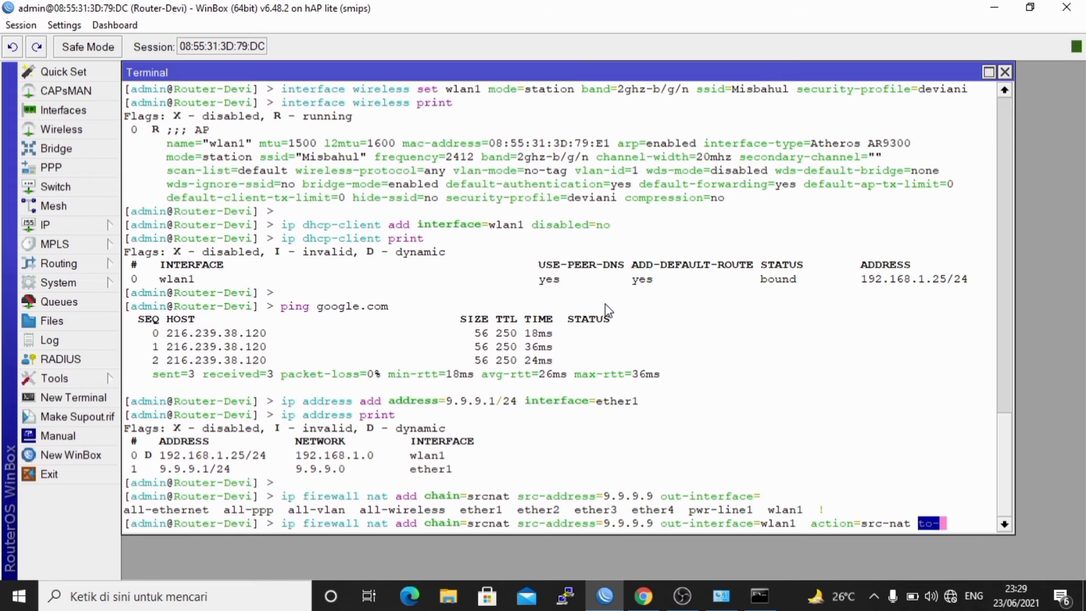
key(Tab)
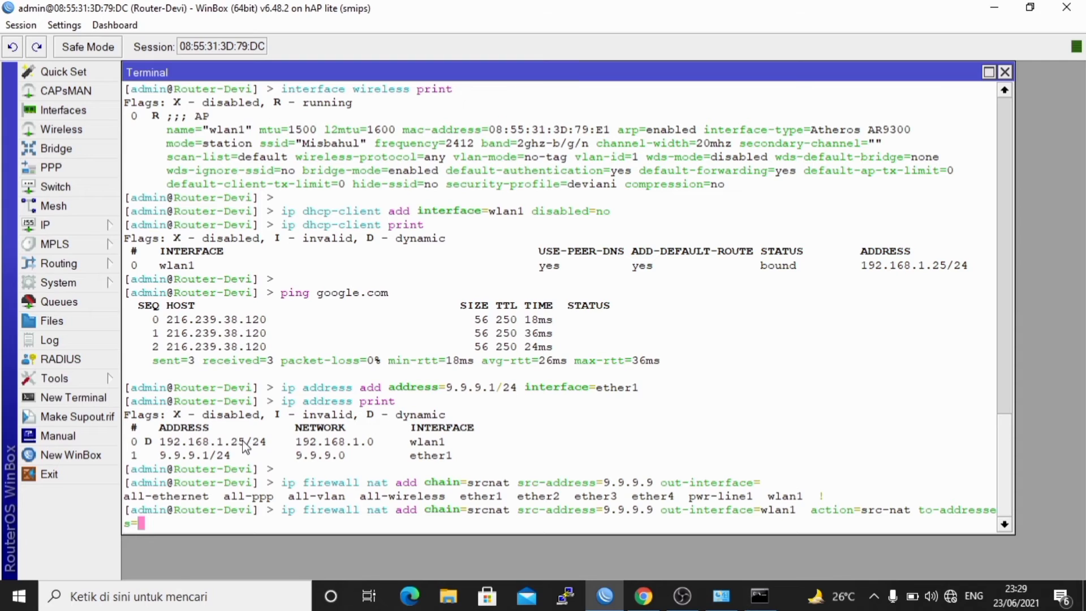
text(192.168)
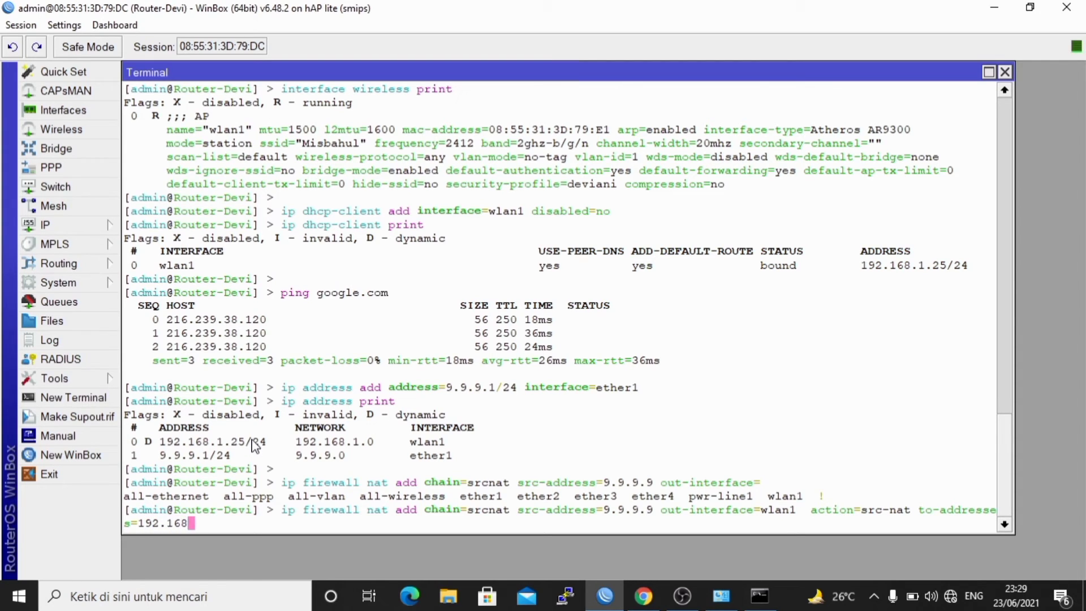
text(.1.25)
key(Return)
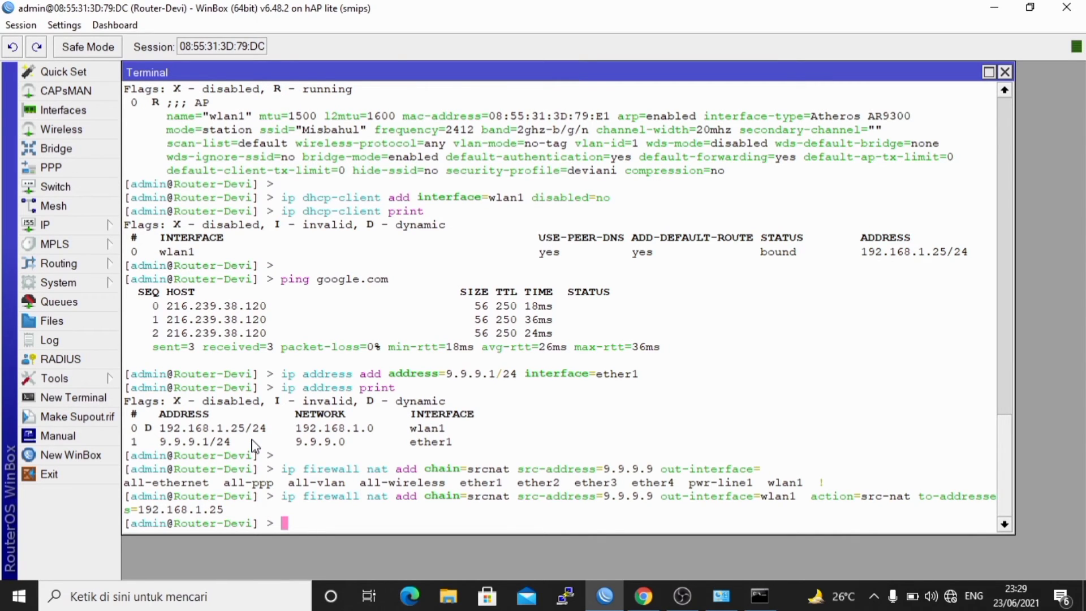
List the firewall NAT rules with 'ip firewall nat print'.
text(ip firewall n)
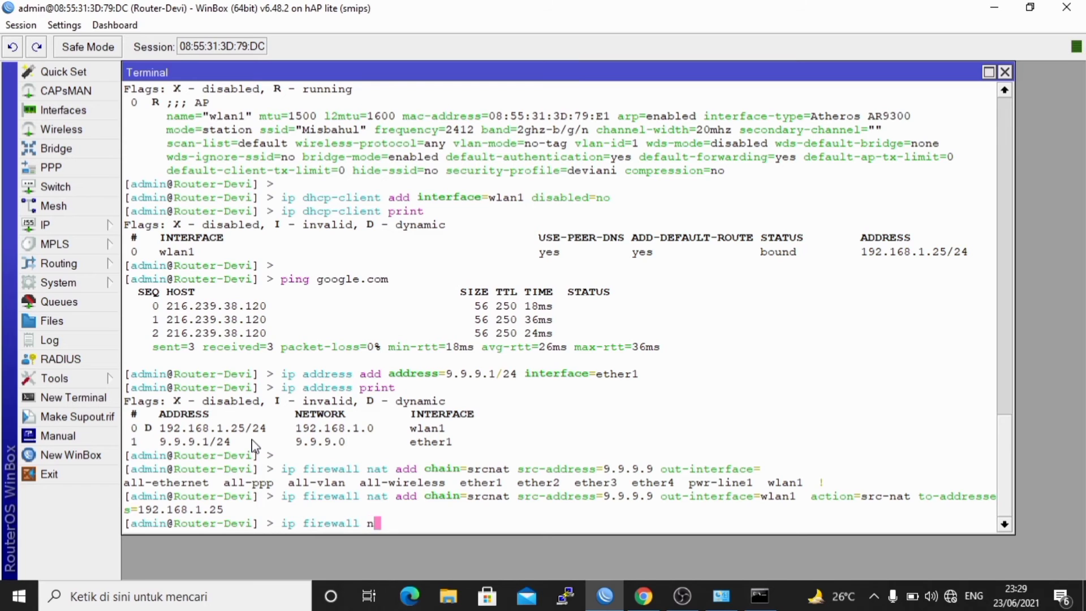
key(Tab)
text(print)
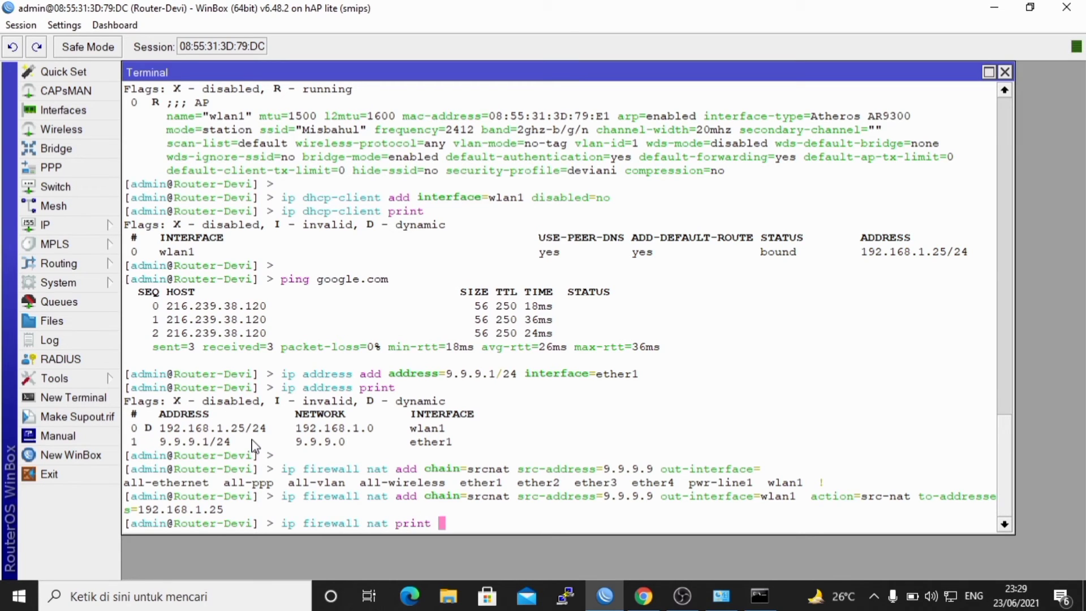
key(Return)
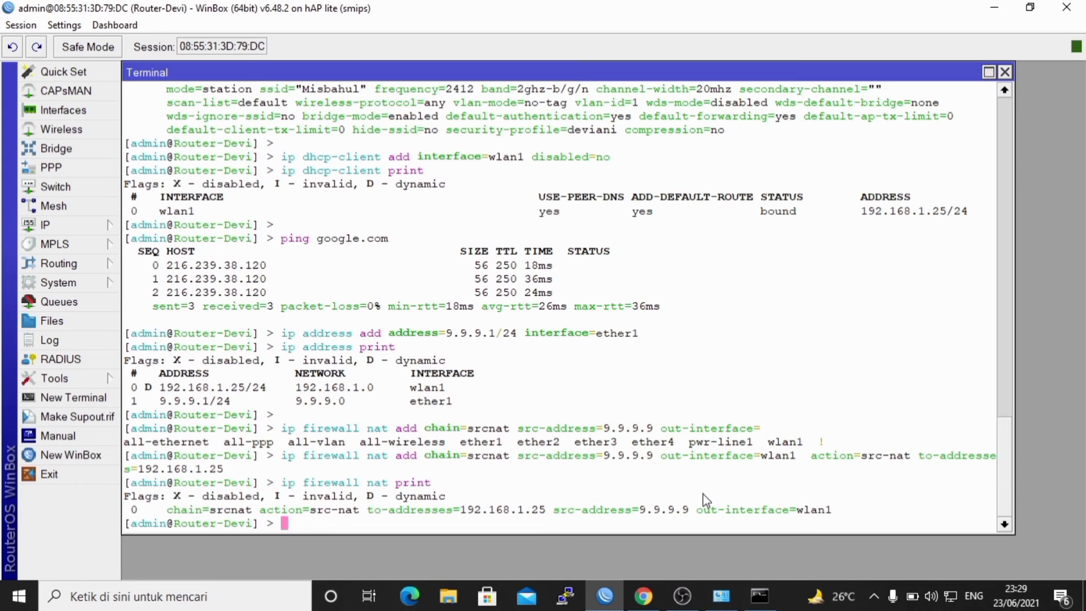
click(721, 596)
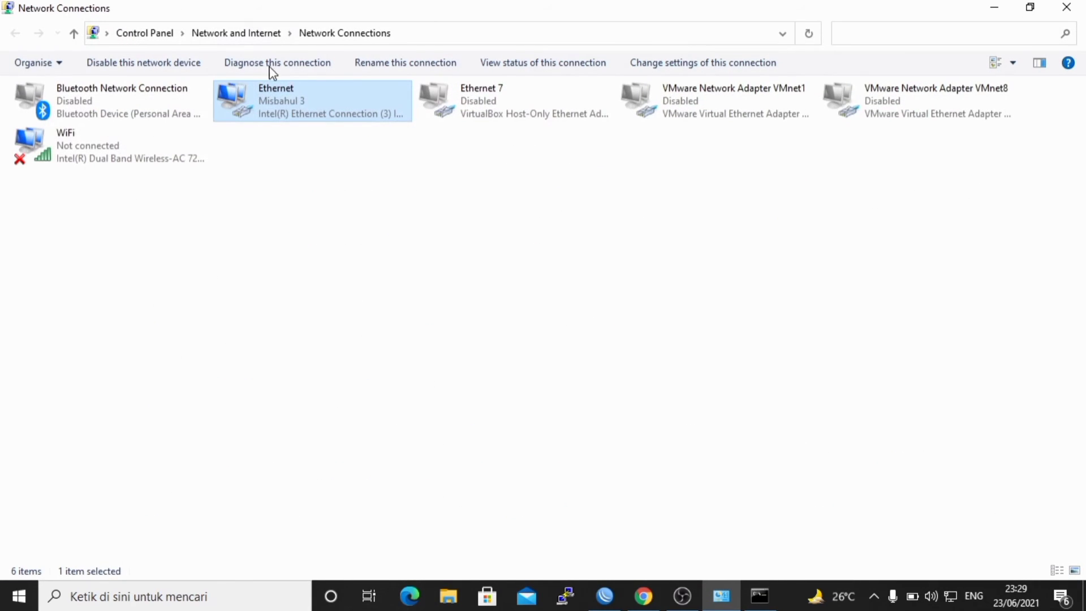
Disable and re-enable the Ethernet adapter, and confirm its status shows IPv4 internet access.
right_click(289, 112)
click(304, 121)
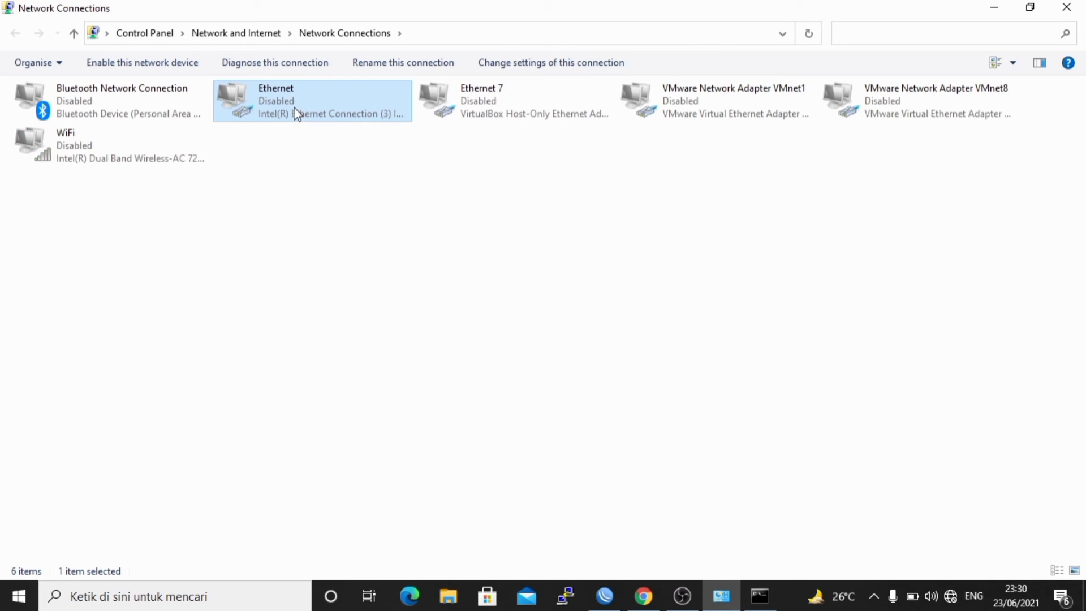
right_click(295, 107)
click(315, 120)
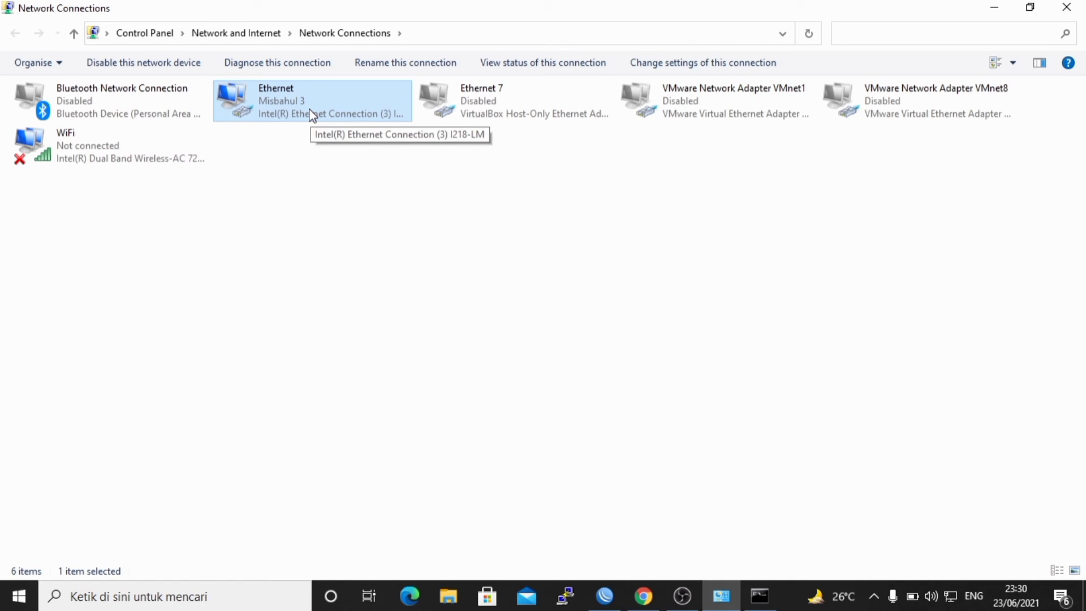
double_click(312, 115)
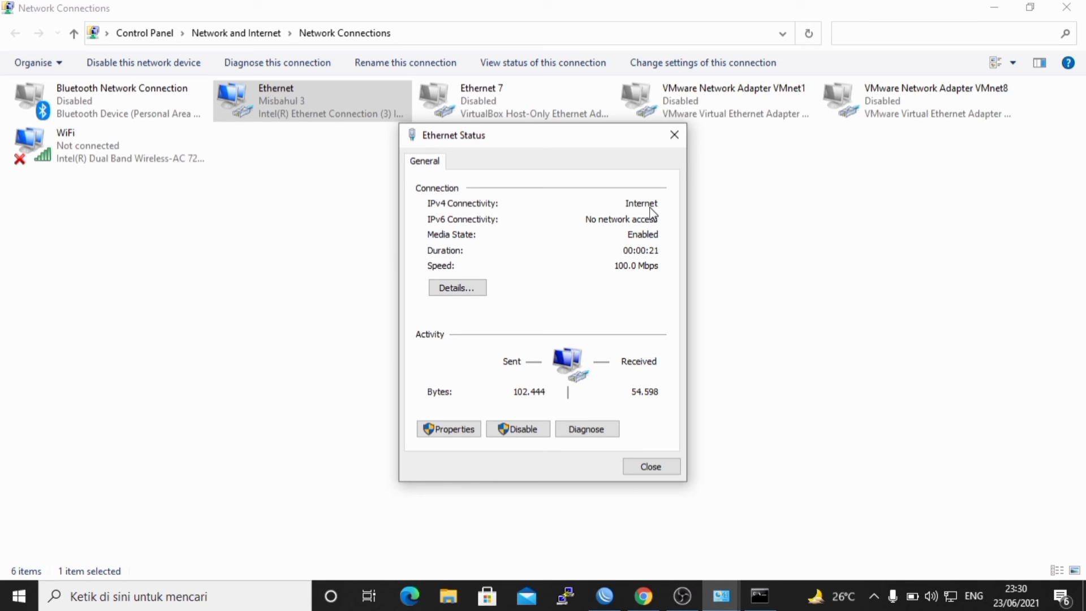
click(637, 469)
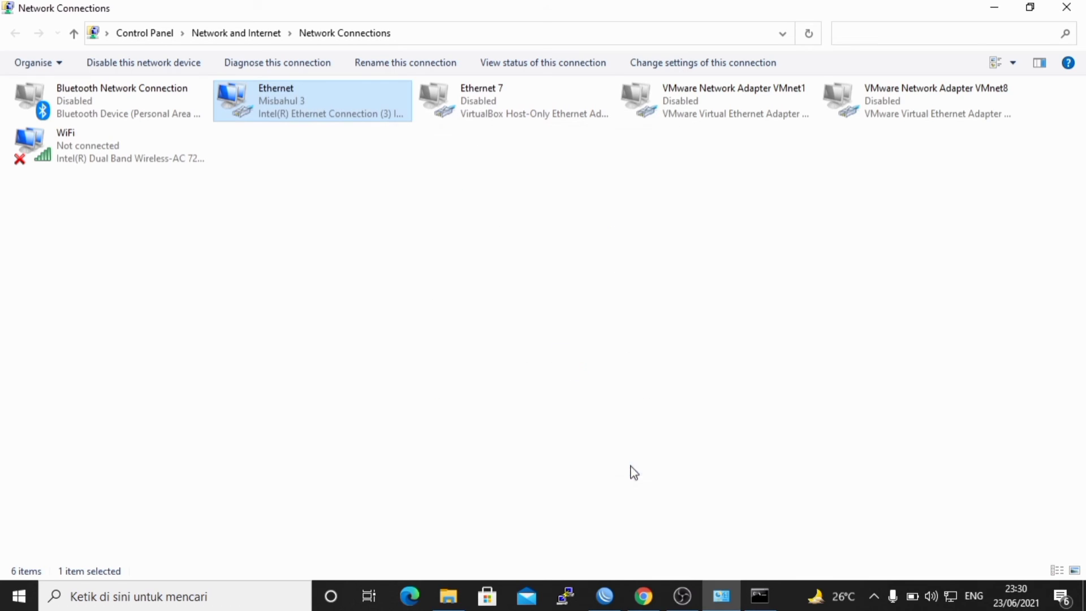
click(995, 8)
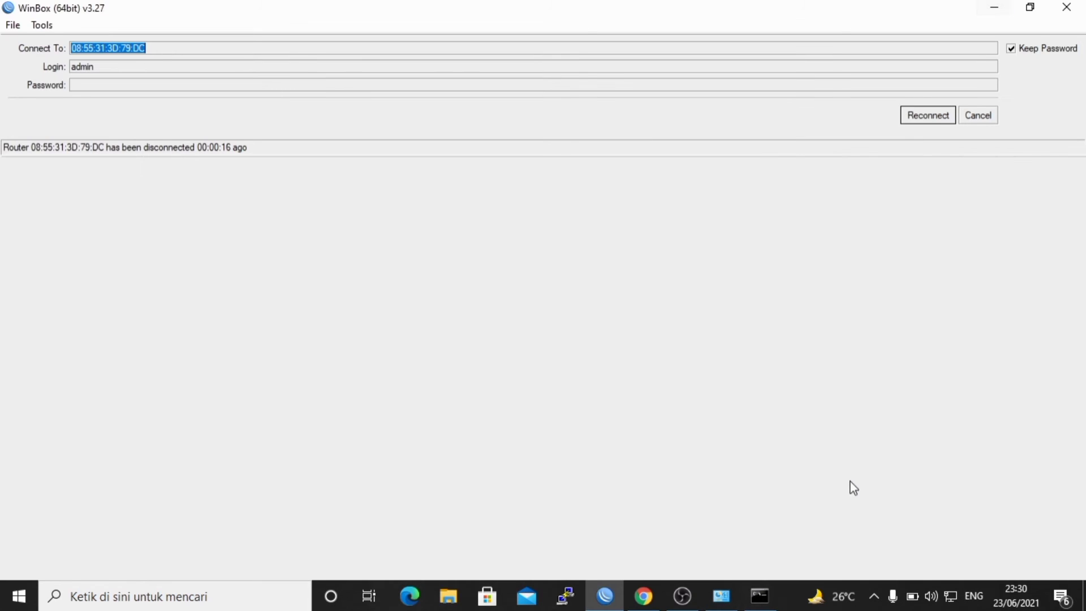
Rerun 'ping google.com', getting 4 replies with 0% loss, then minimise cmd and WinBox.
click(765, 594)
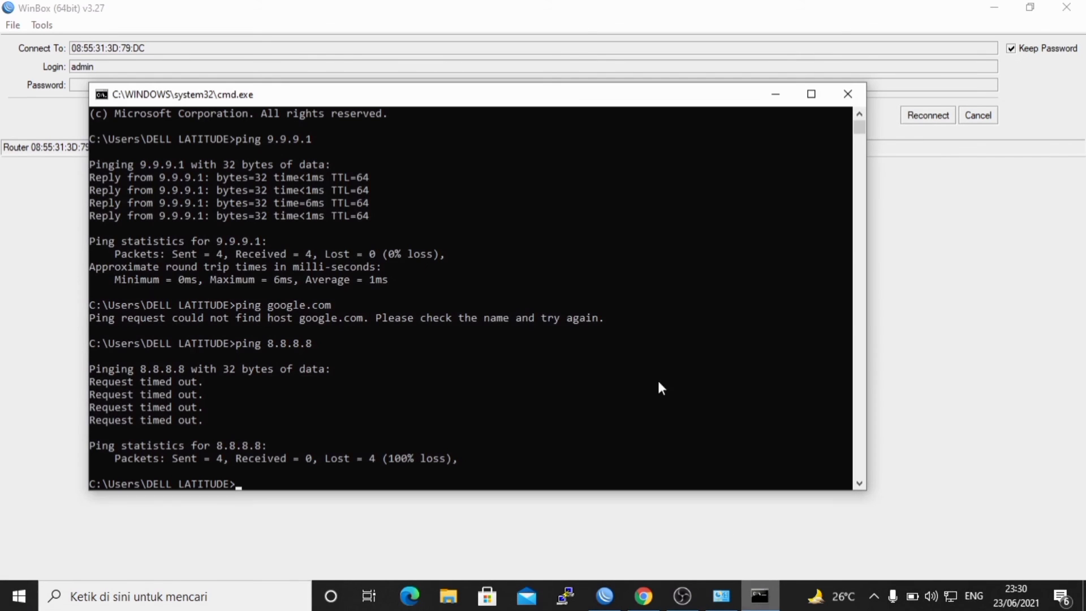
key(Up)
key(Up)
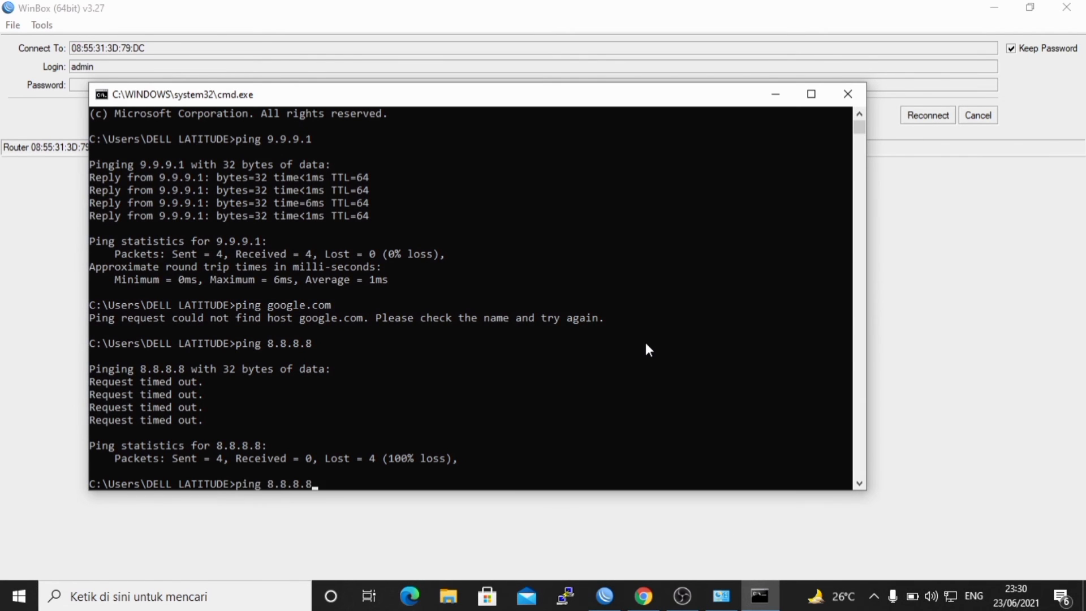
key(Return)
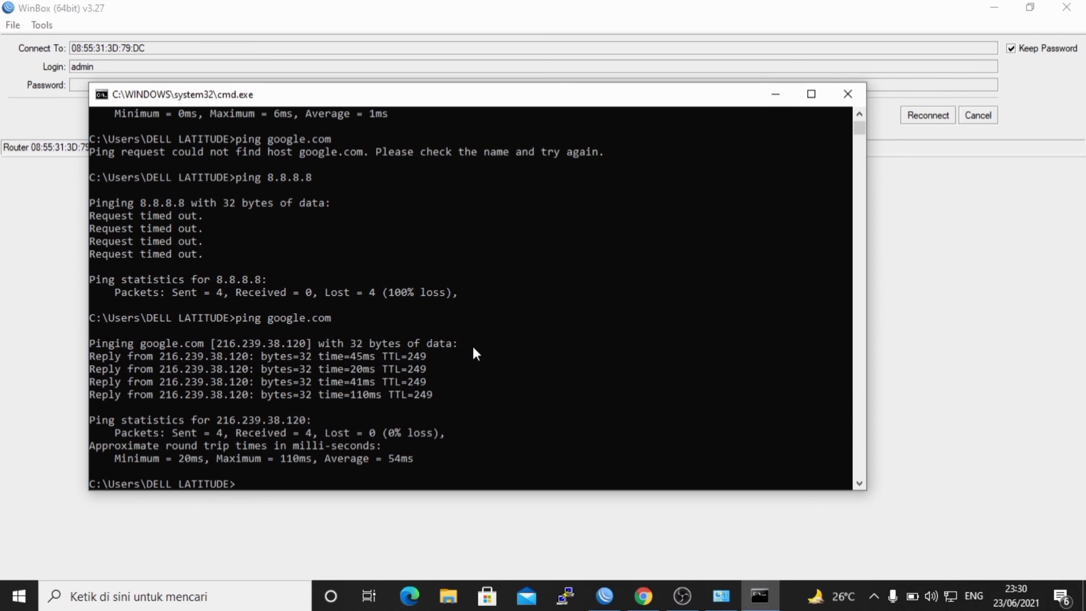
click(776, 93)
click(984, 6)
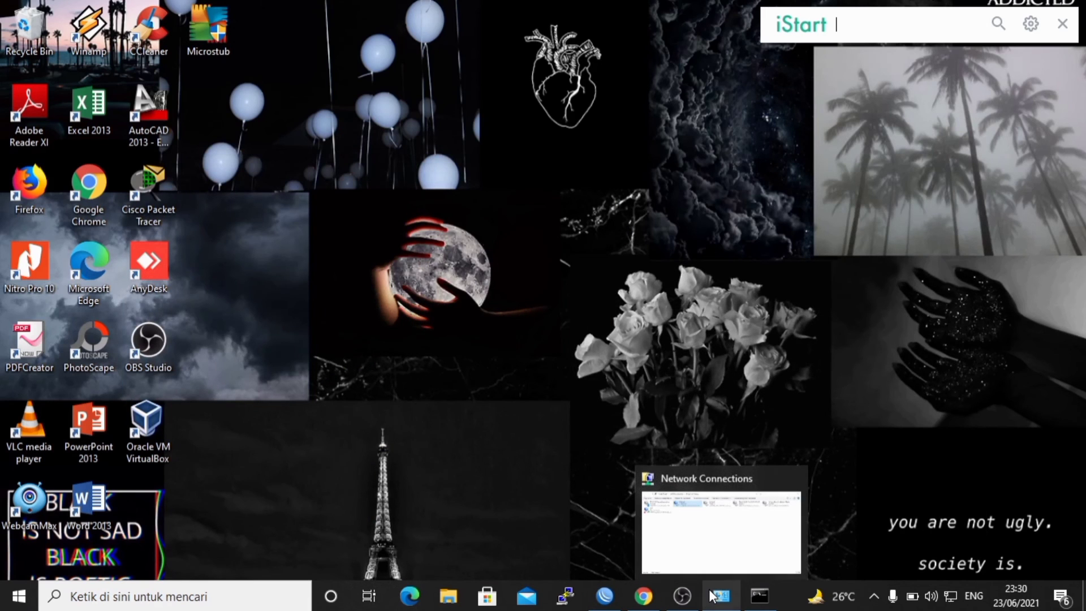
Change the Ethernet IPv4 address's last octet from 9 to 20 (9.9.9.20) and save it.
click(721, 595)
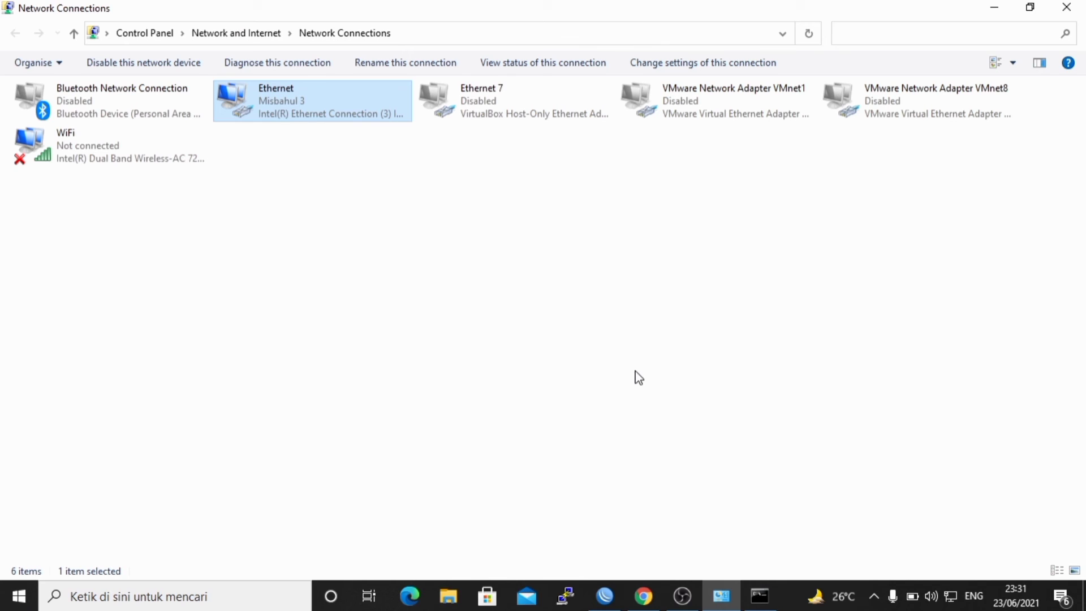
double_click(331, 112)
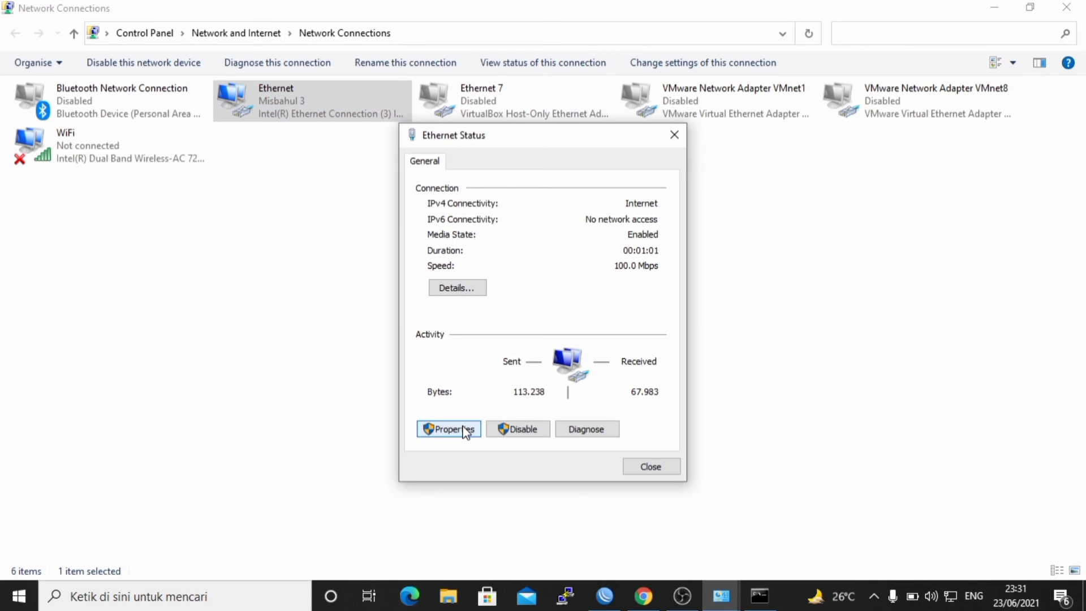
click(465, 431)
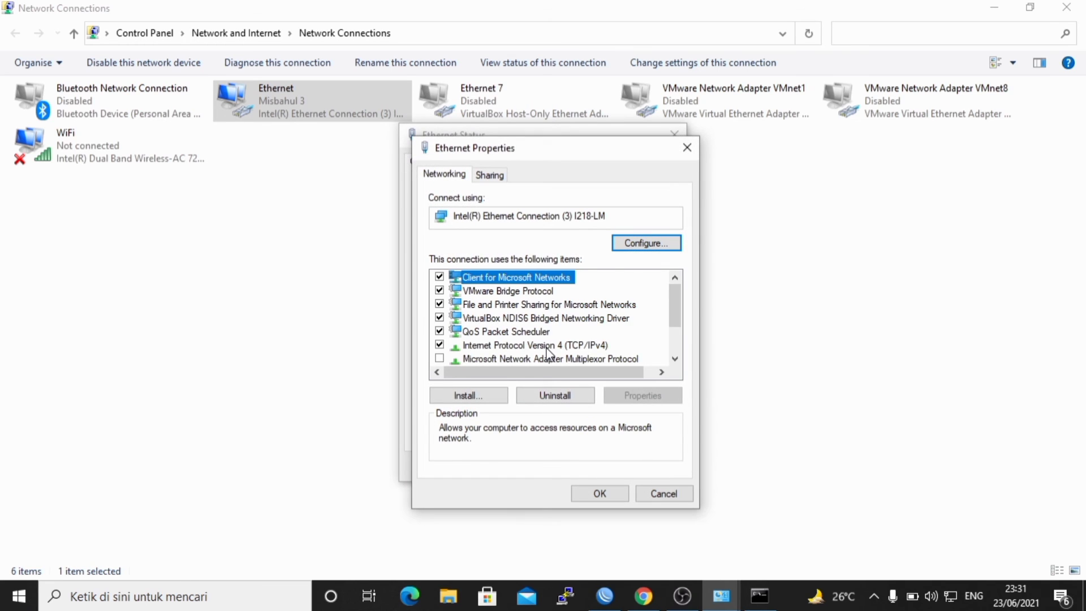
double_click(547, 346)
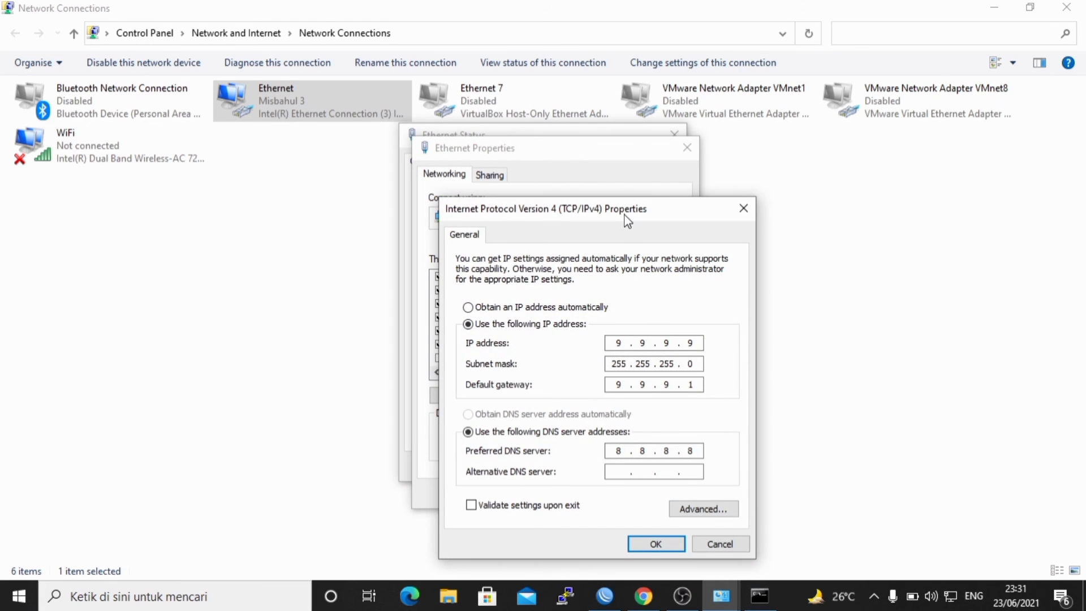
drag(628, 221, 594, 205)
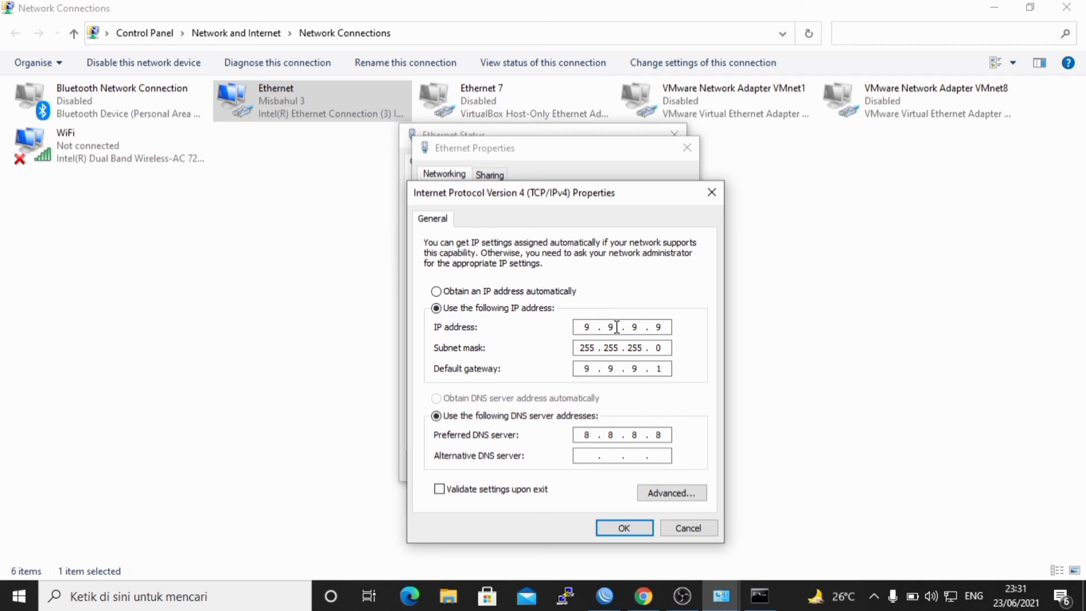
click(664, 332)
key(BackSpace)
text(20)
click(640, 531)
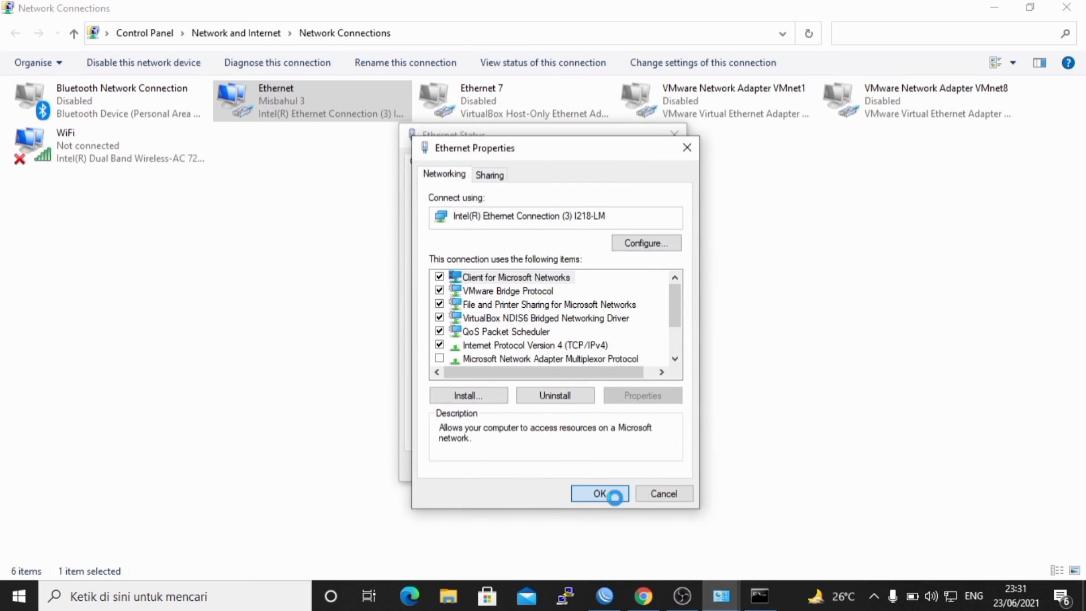
click(614, 494)
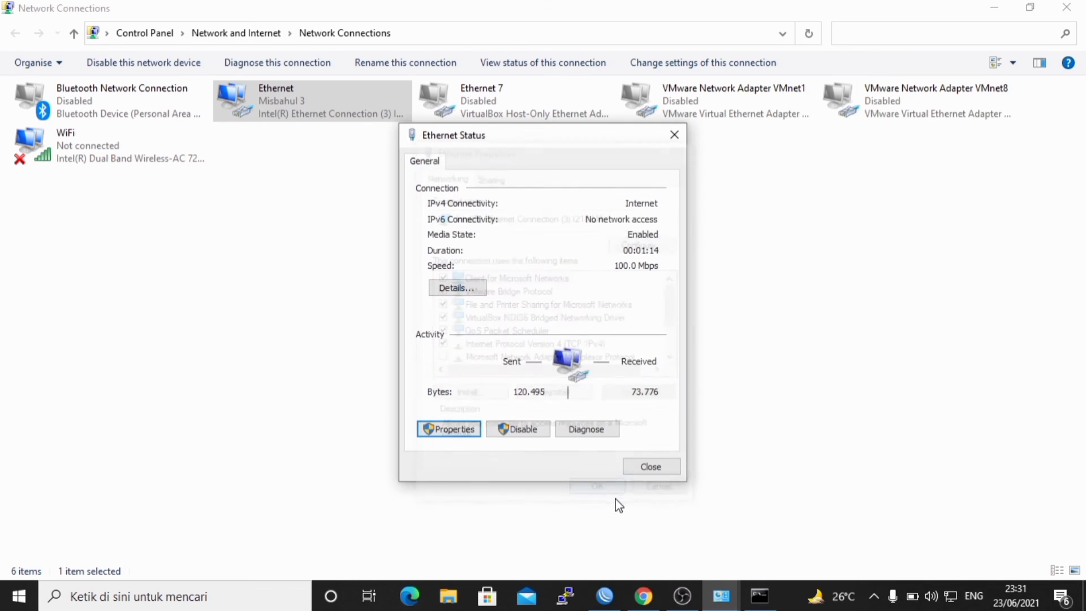
click(650, 467)
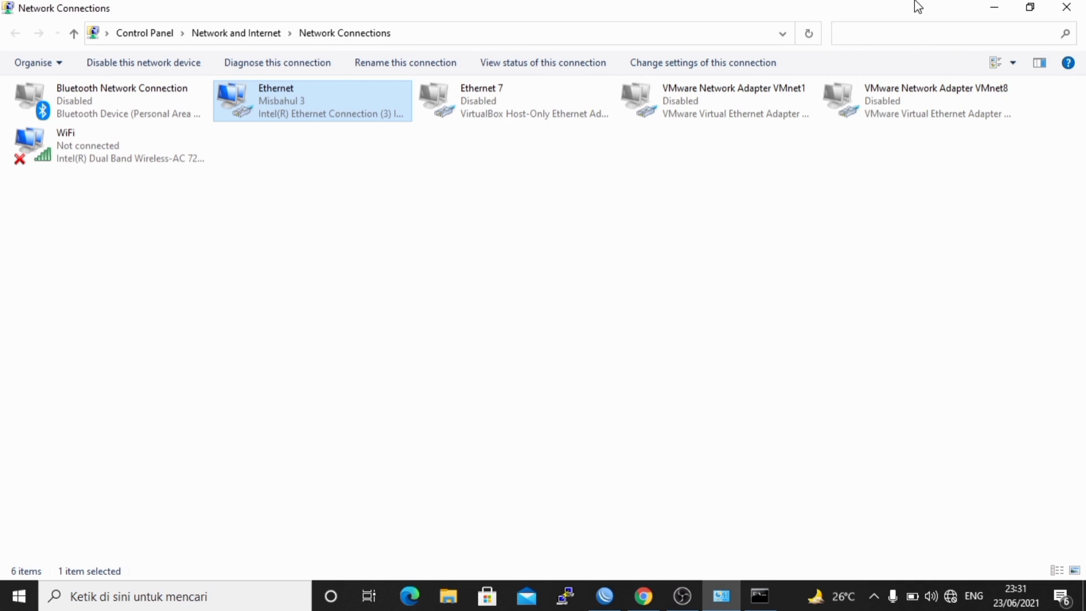
click(759, 596)
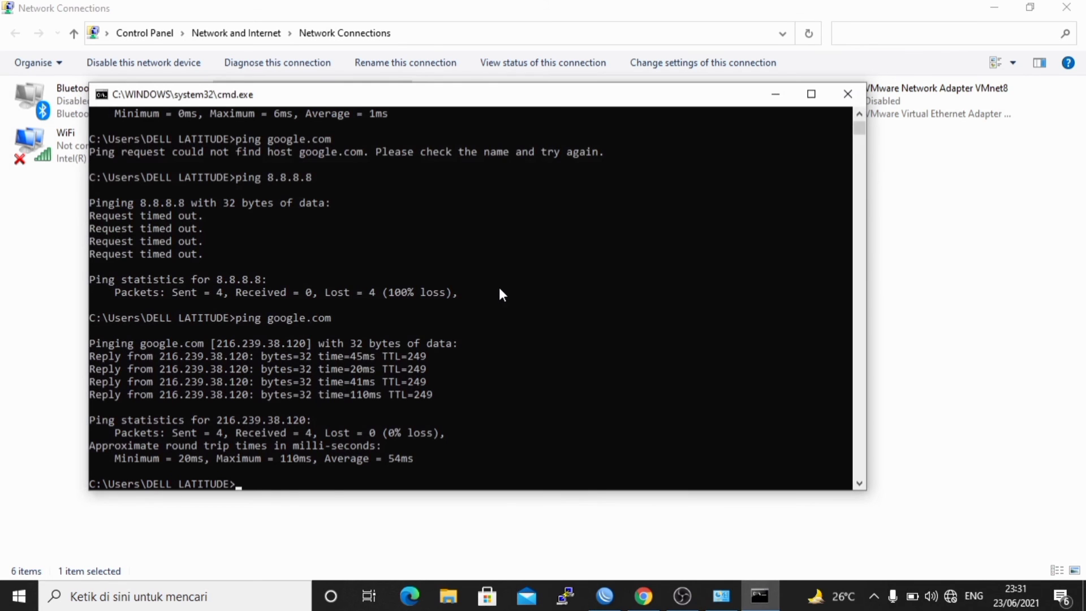
Rerun 'ping google.com' and then run 'ping 8.8.8.8' from the 9.9.9.20 address.
key(Up)
key(Return)
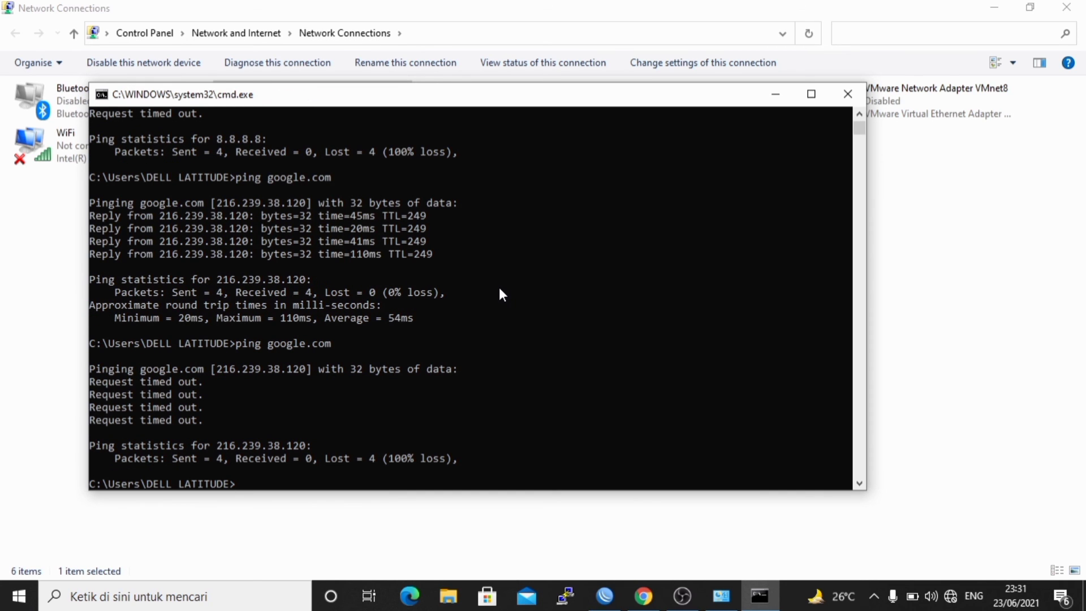
text(ping 8.8.8.8)
key(Return)
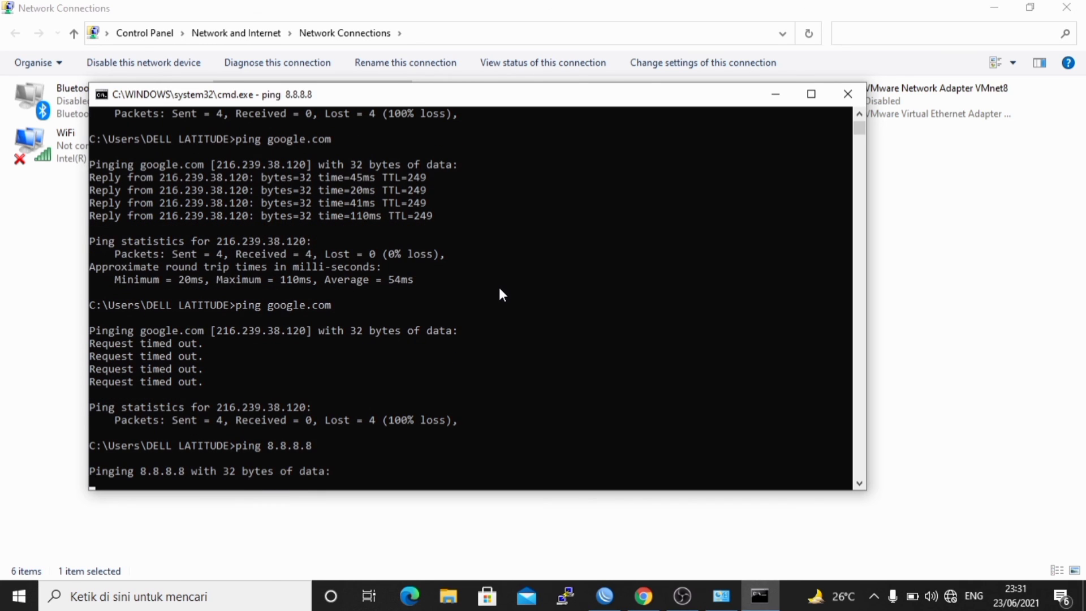